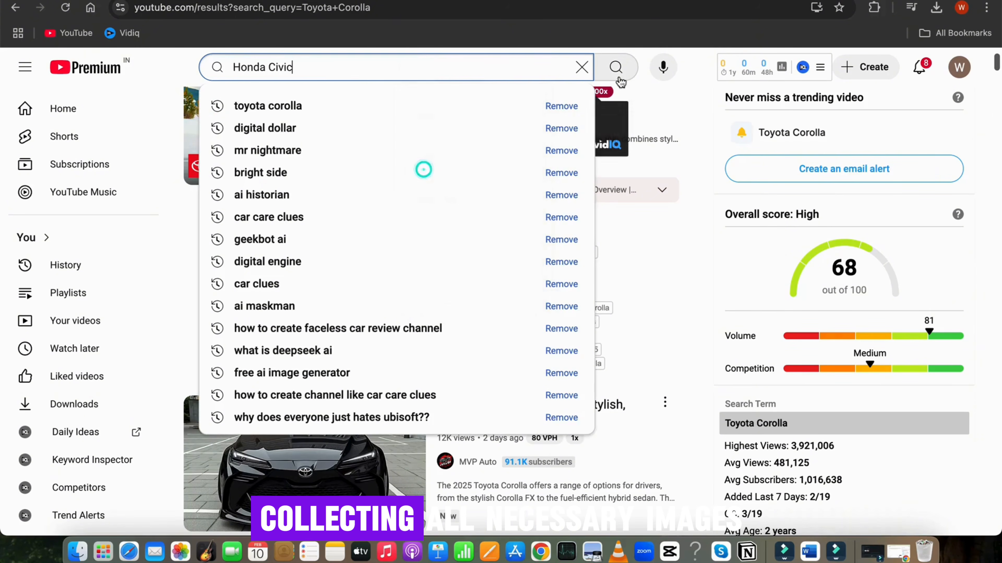
- Search YouTube for Honda Civic
click(617, 71)
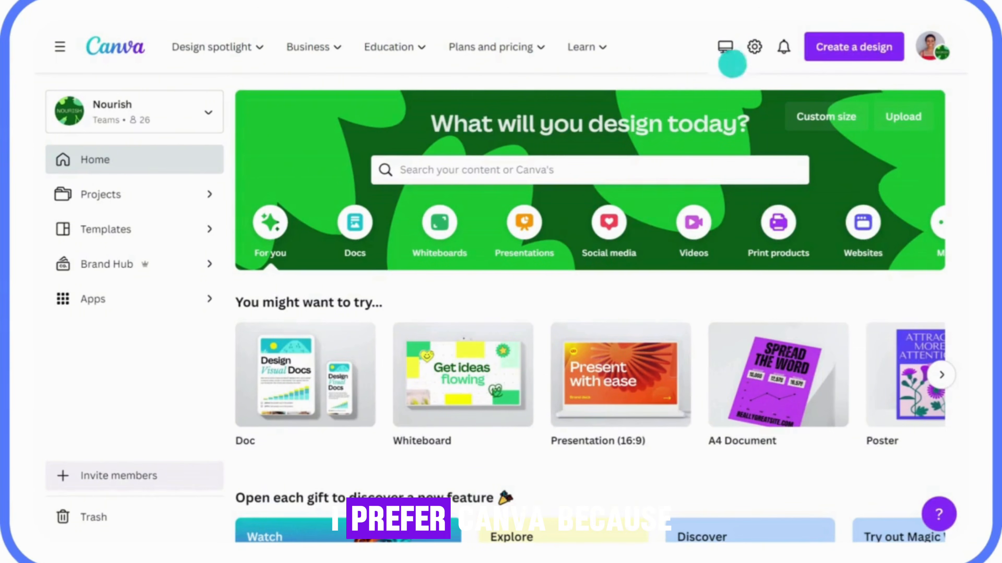
- Open Canva and create a blank YouTube video design
click(856, 51)
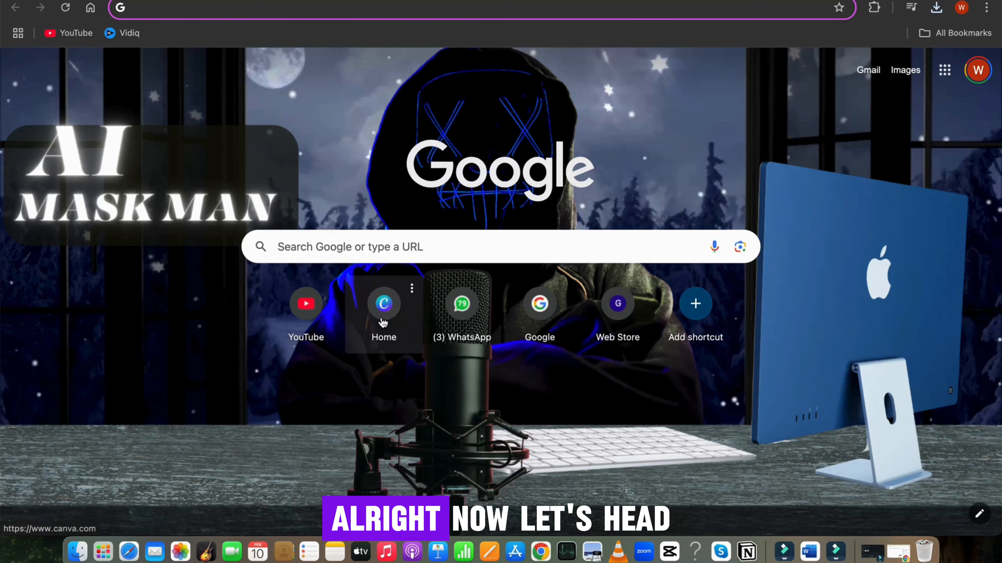
click(382, 320)
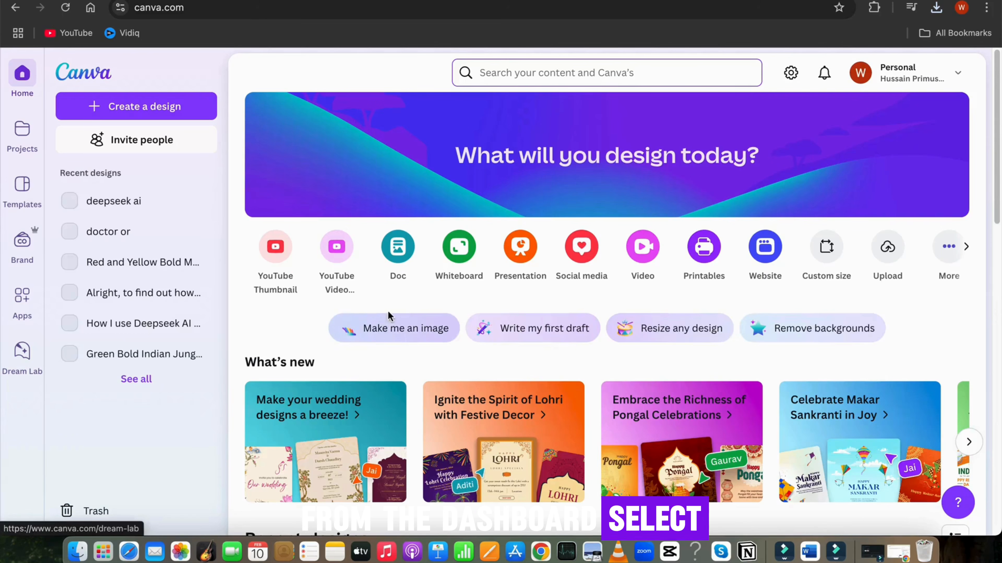
click(344, 253)
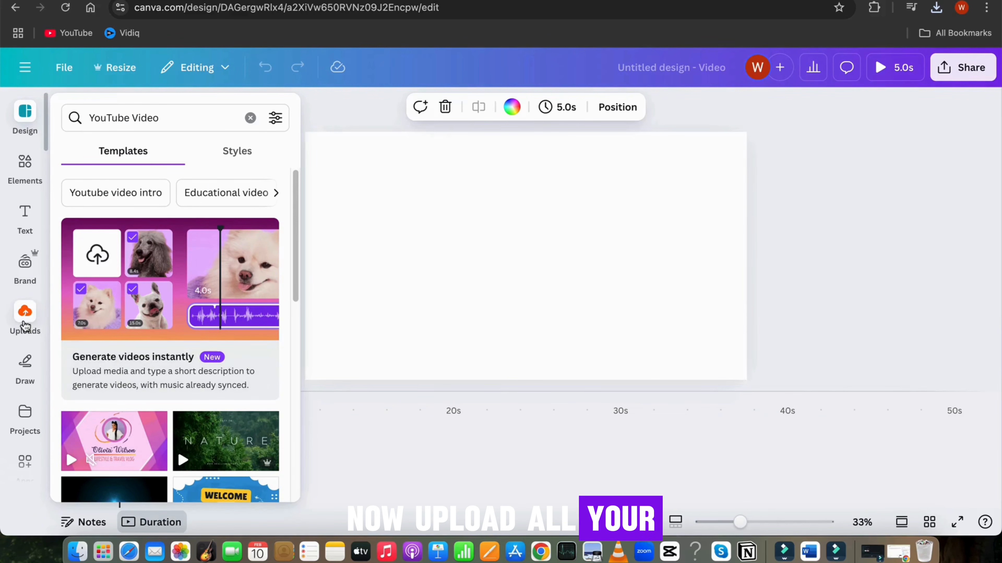
- Place the uploaded voice-over audio on the timeline and extend the blank page to about 35.5 seconds
click(23, 319)
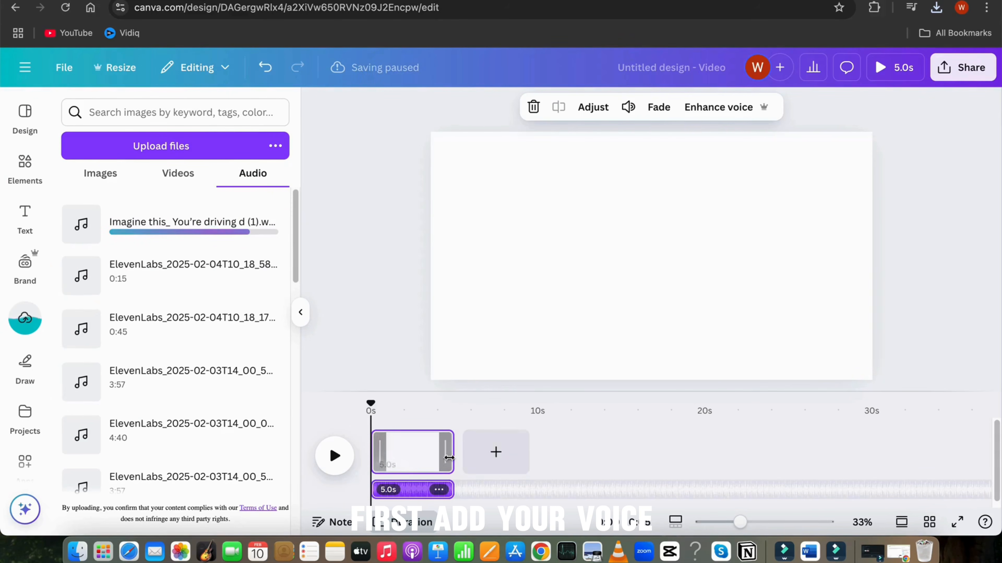
drag(446, 453, 961, 452)
- Set the voice-over track's volume to 15
right_click(599, 487)
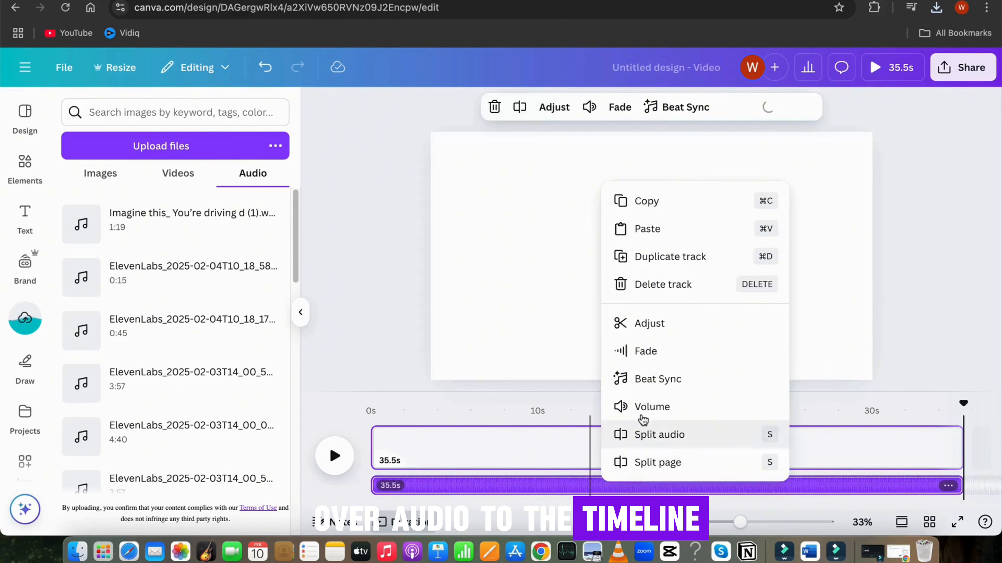
click(641, 413)
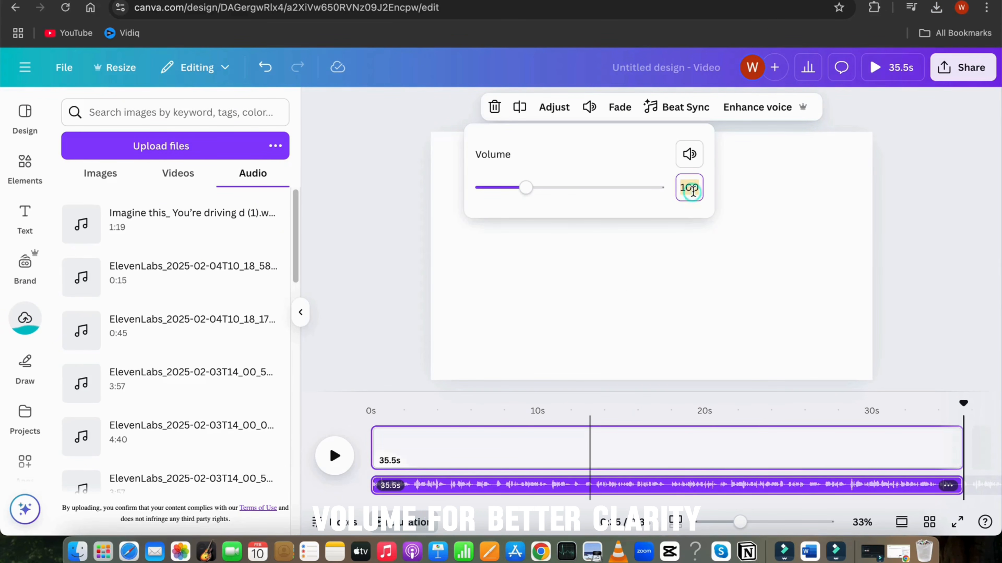
key(BackSpace)
text(15)
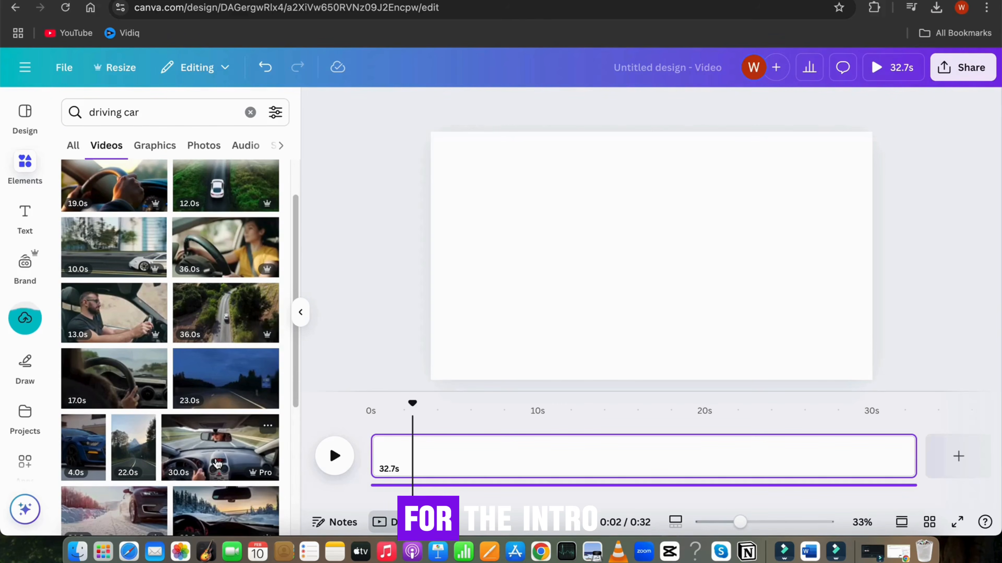
- Add the 30-second dashboard-view clip from the driving car videos and set it as the page background
click(220, 448)
right_click(680, 160)
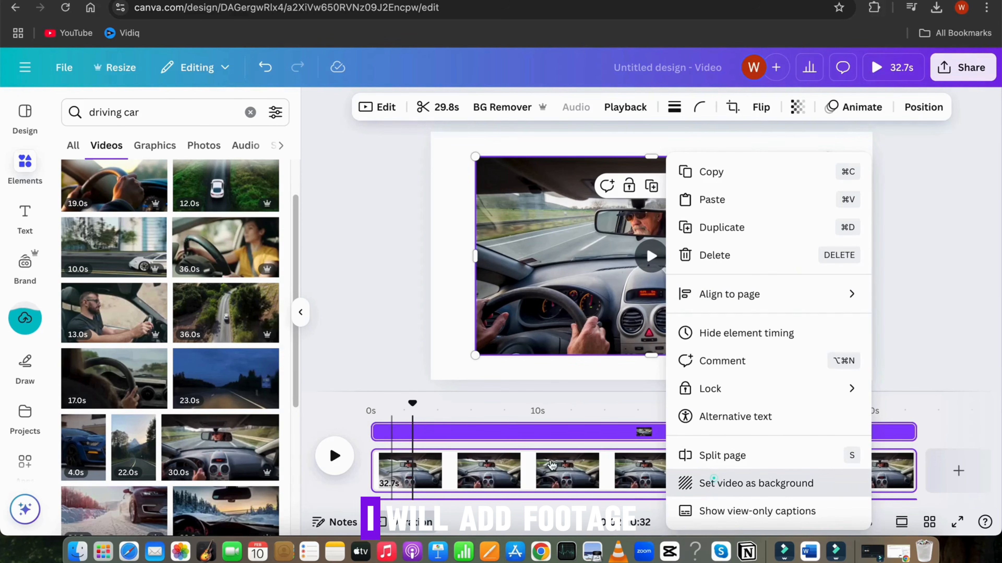
click(720, 481)
- Play the driving clip from the start of the timeline and split its page at about 2 seconds
drag(413, 403, 371, 404)
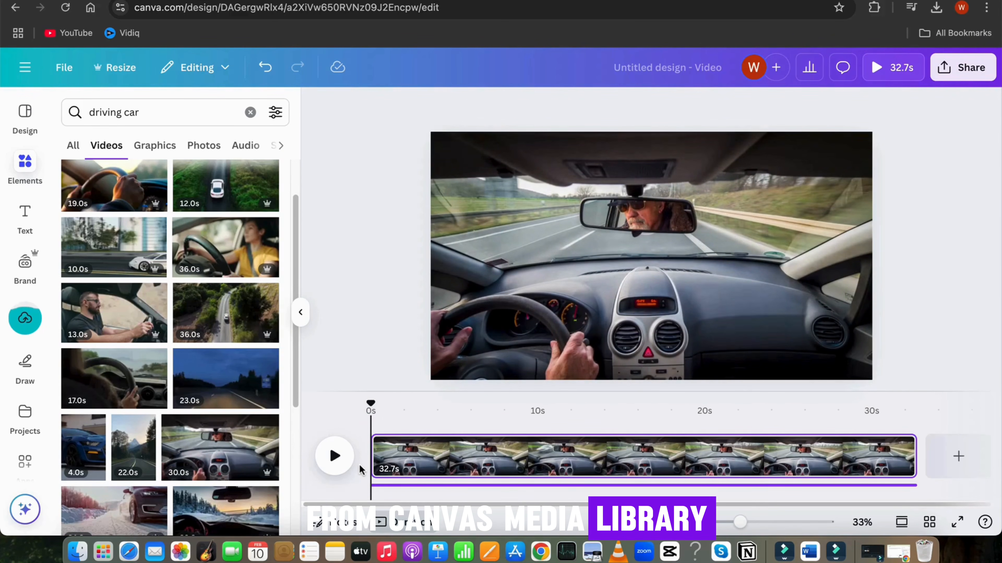
click(335, 456)
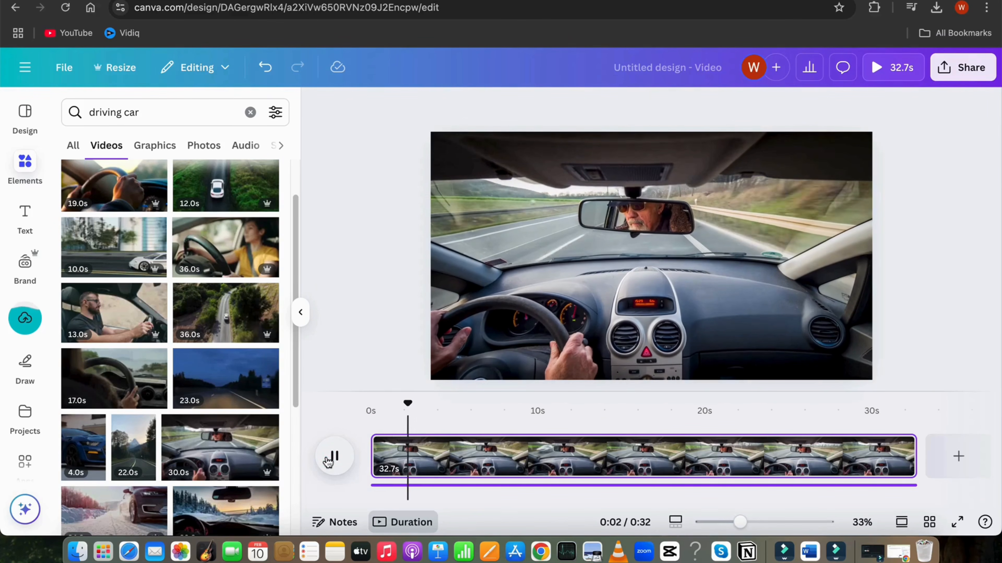
right_click(419, 451)
click(462, 406)
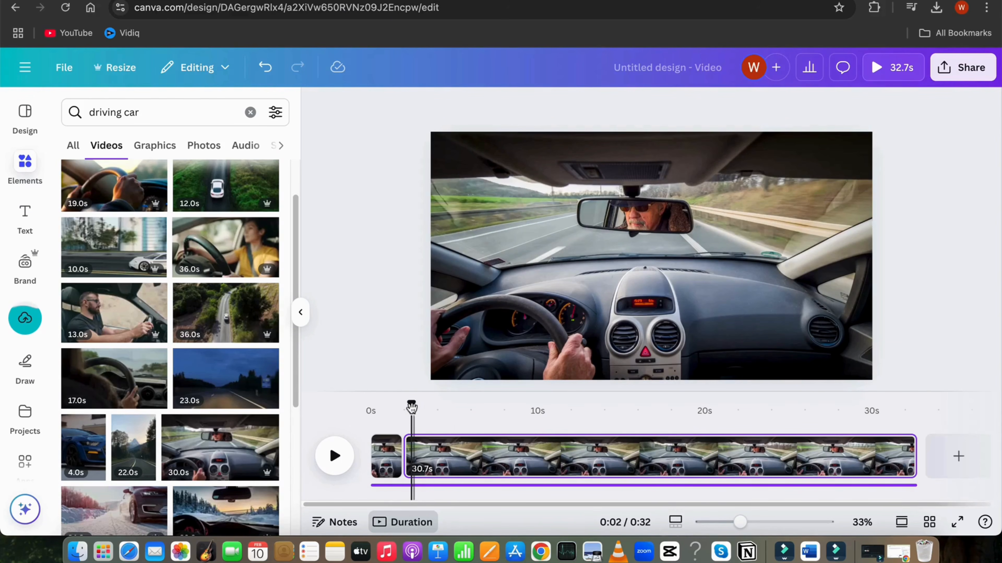
click(394, 455)
right_click(469, 441)
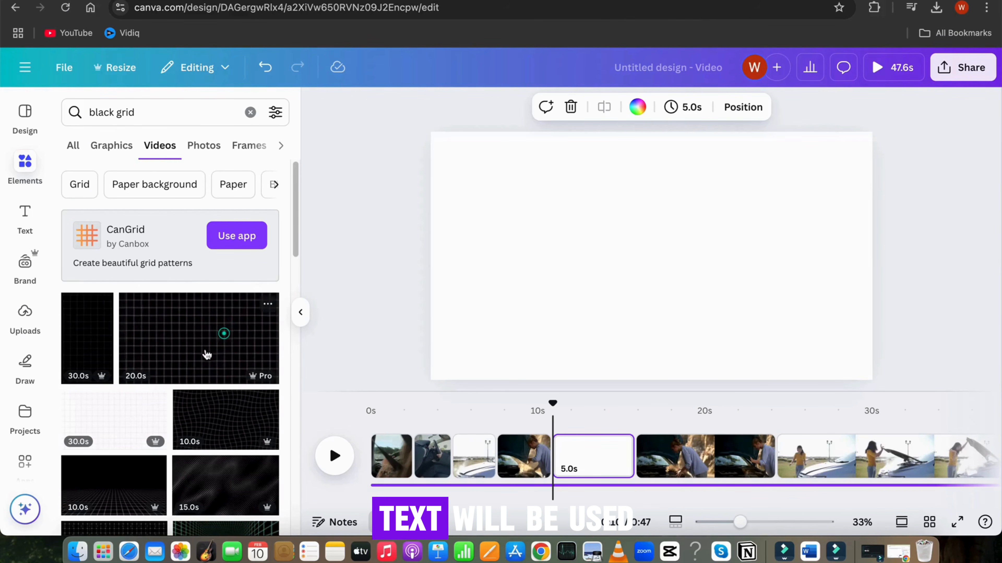
- Add the 20-second black grid video to the blank page and set it as the background
click(204, 348)
right_click(623, 285)
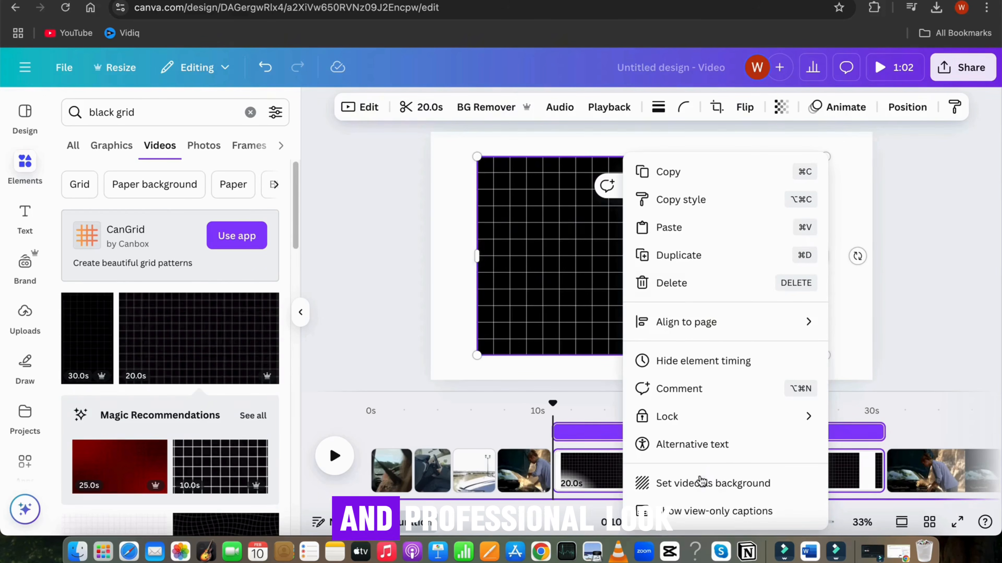
click(700, 482)
- Add the "The Singles Party!" text combination over the grid and delete its two smaller text lines
click(23, 228)
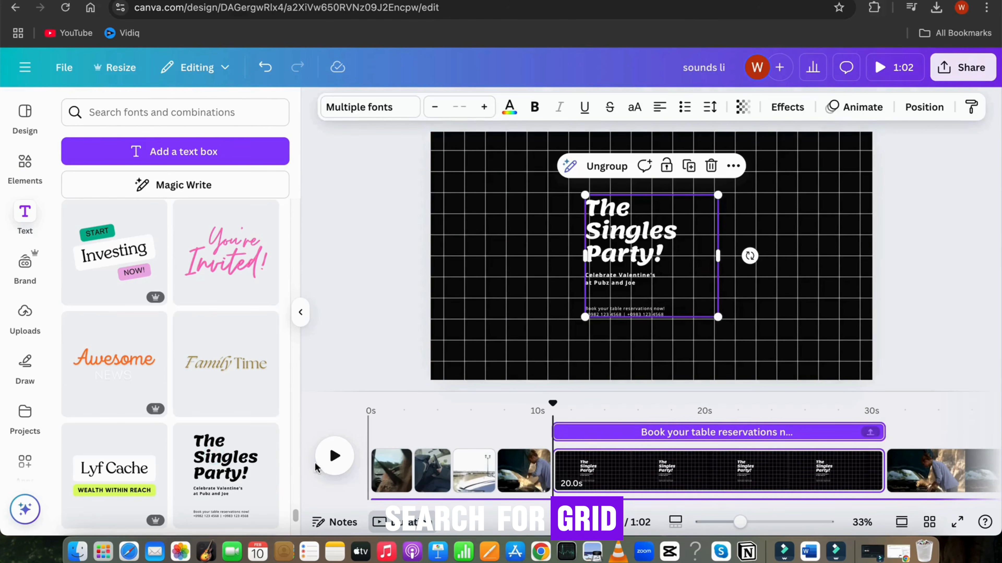
click(633, 283)
click(616, 243)
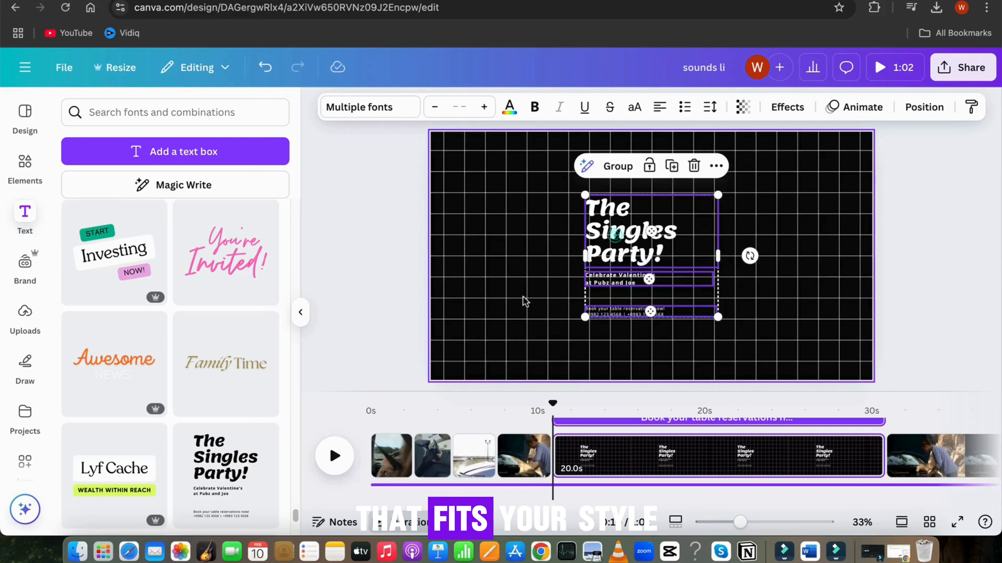
click(521, 296)
click(655, 252)
click(628, 314)
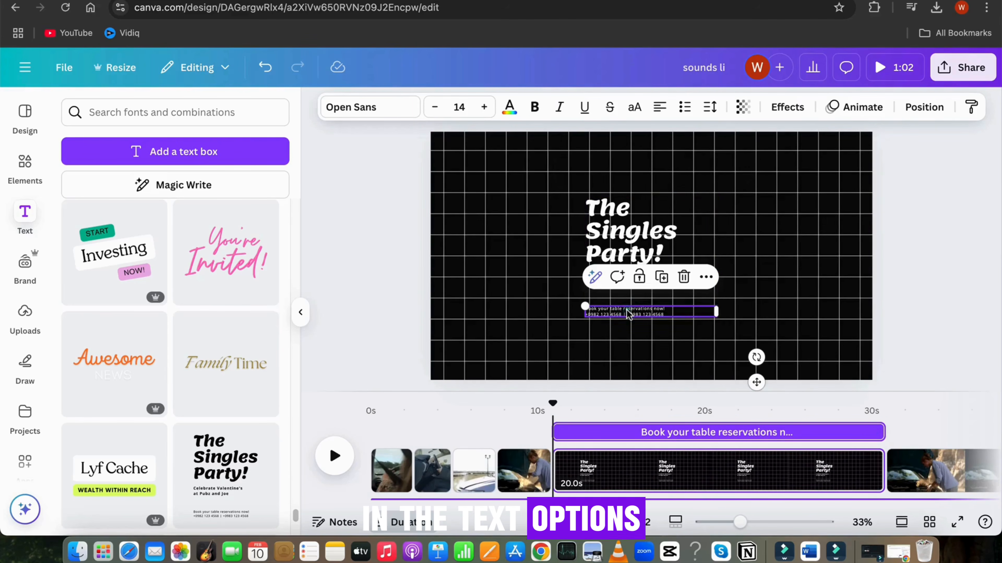
click(683, 277)
click(625, 284)
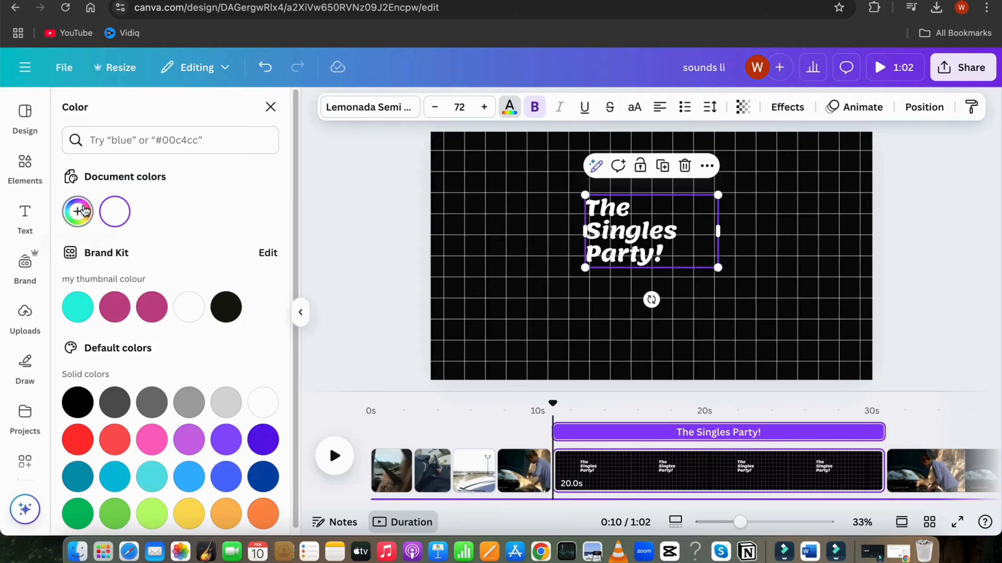
- Change the heading's text color to yellow #FAFF00
click(78, 211)
click(109, 332)
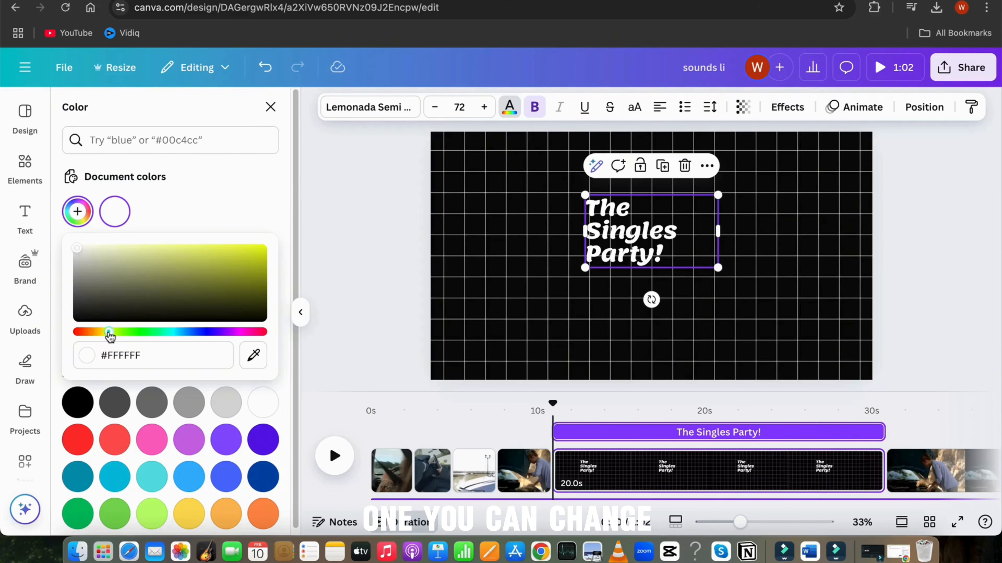
drag(237, 260, 277, 250)
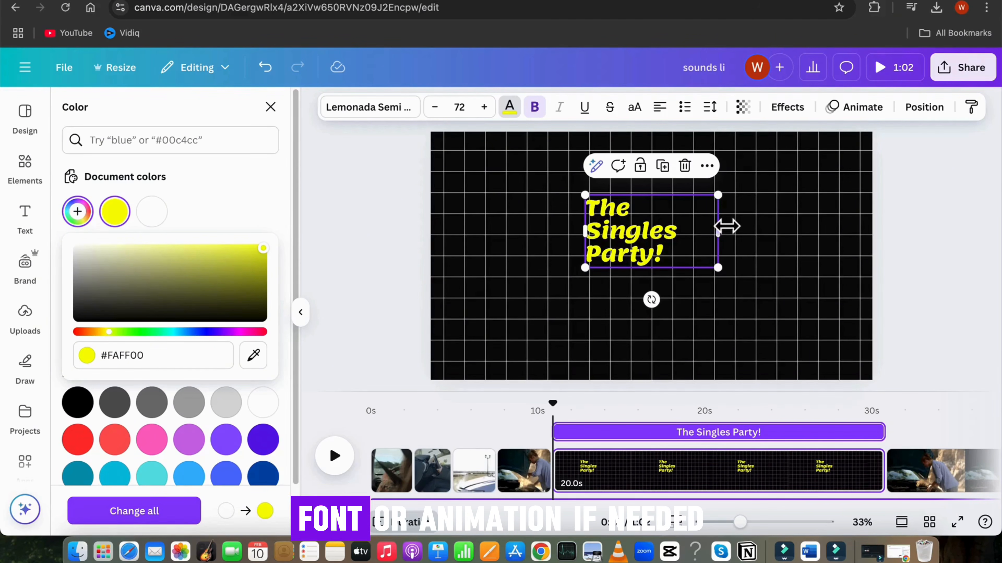
- Change the heading to "Sounds like a Dream!" and enlarge it to size 151 across the grid page
drag(728, 242, 858, 232)
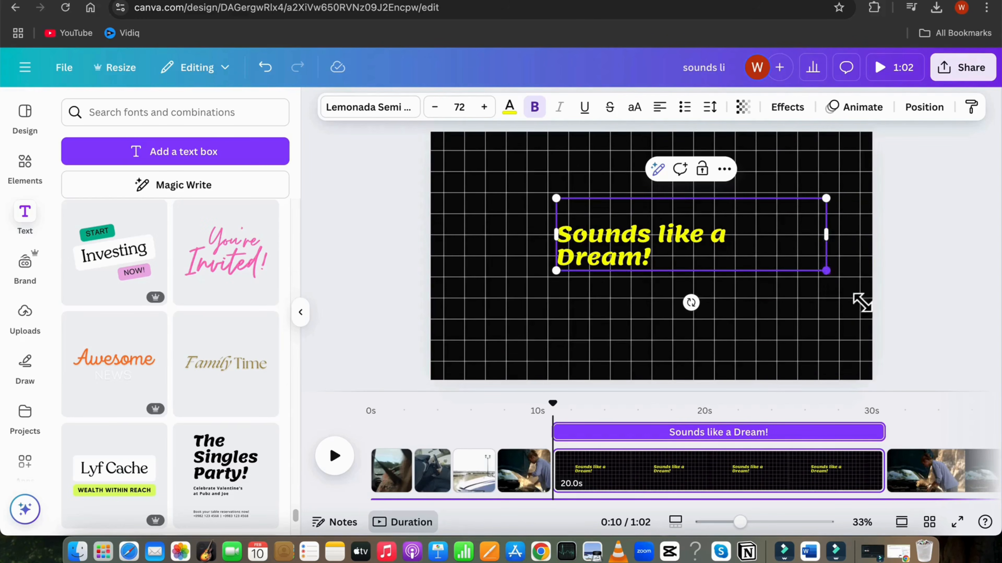
drag(858, 297, 942, 379)
drag(820, 289, 703, 270)
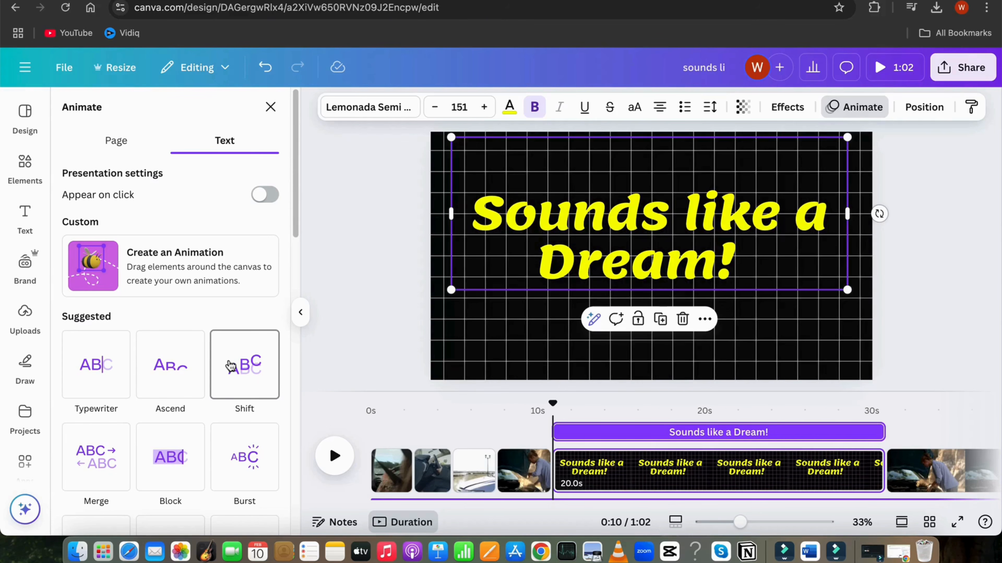
- Browse the text animation presets for the heading
scroll(162, 453, down, 1)
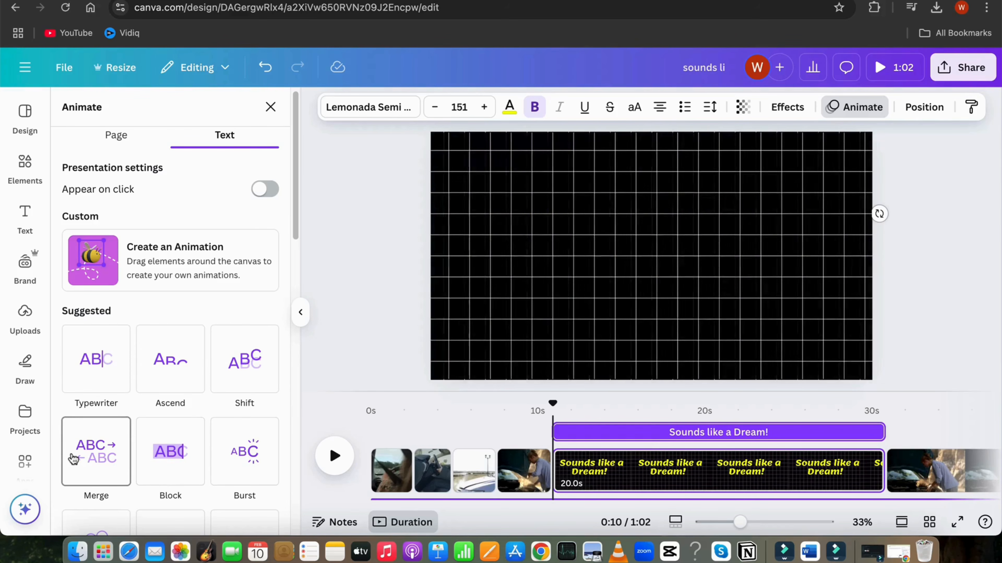
scroll(95, 455, down, 3)
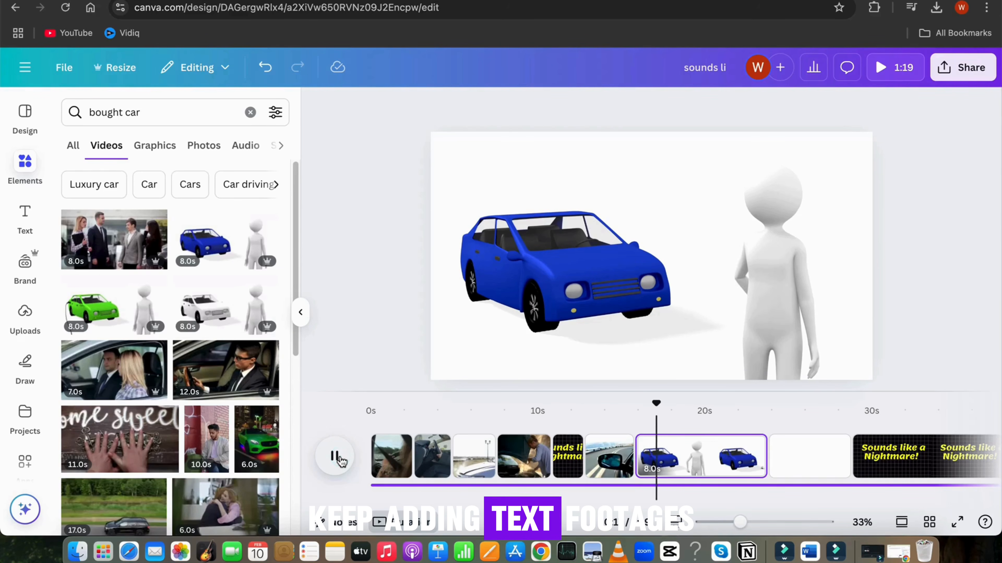
- Search the elements for "wrong" and limit the results to graphics
click(145, 112)
key(super+a)
key(BackSpace)
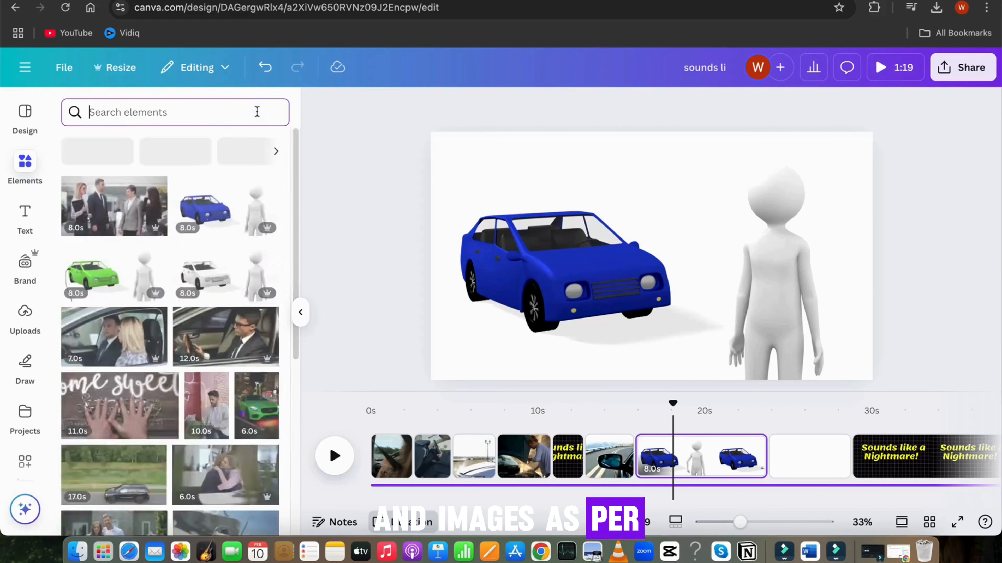
text(wrong)
key(Return)
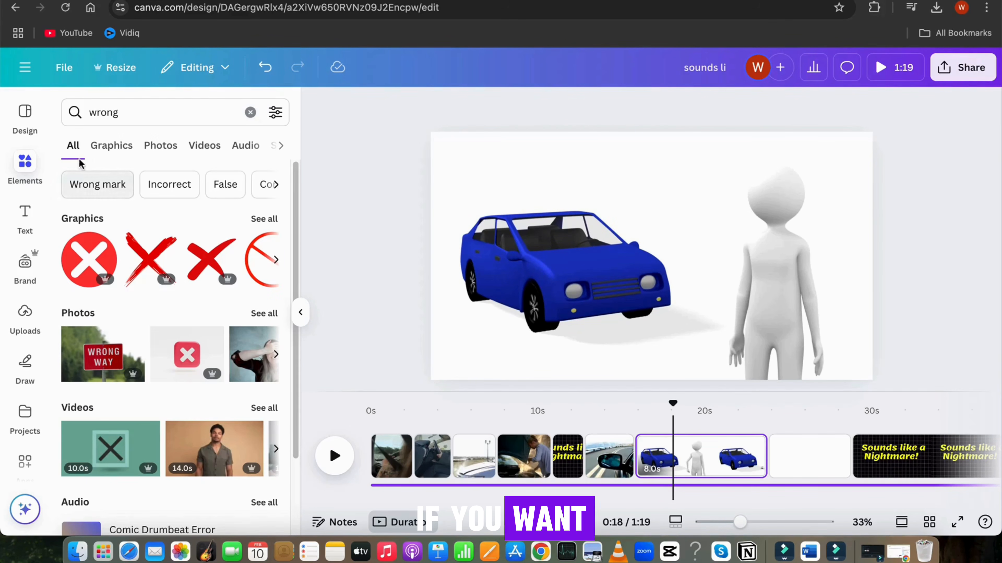
click(119, 146)
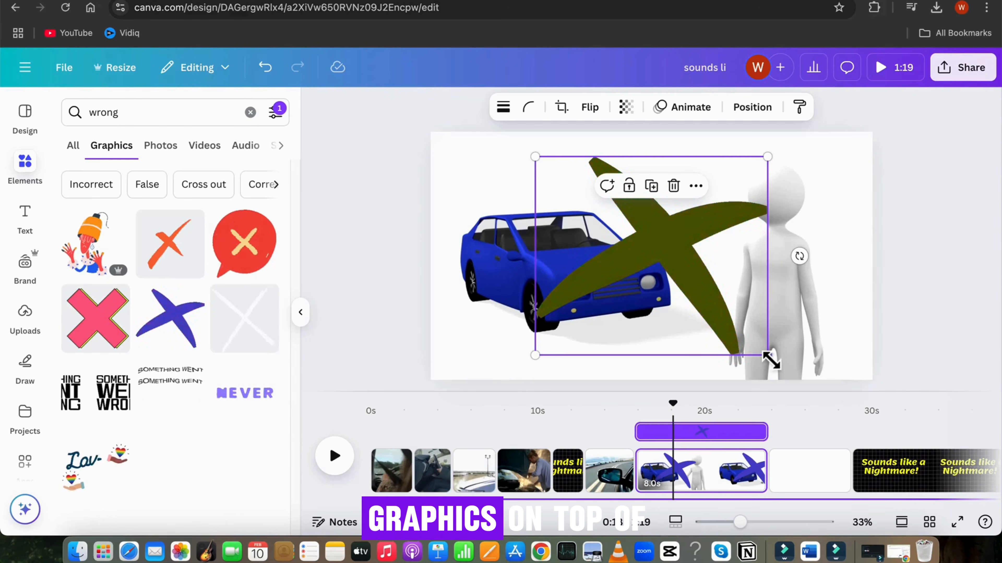
- Shrink the animated cross graphic, position it over the blue car and apply the Pop animation
drag(771, 359, 714, 312)
drag(641, 254, 670, 271)
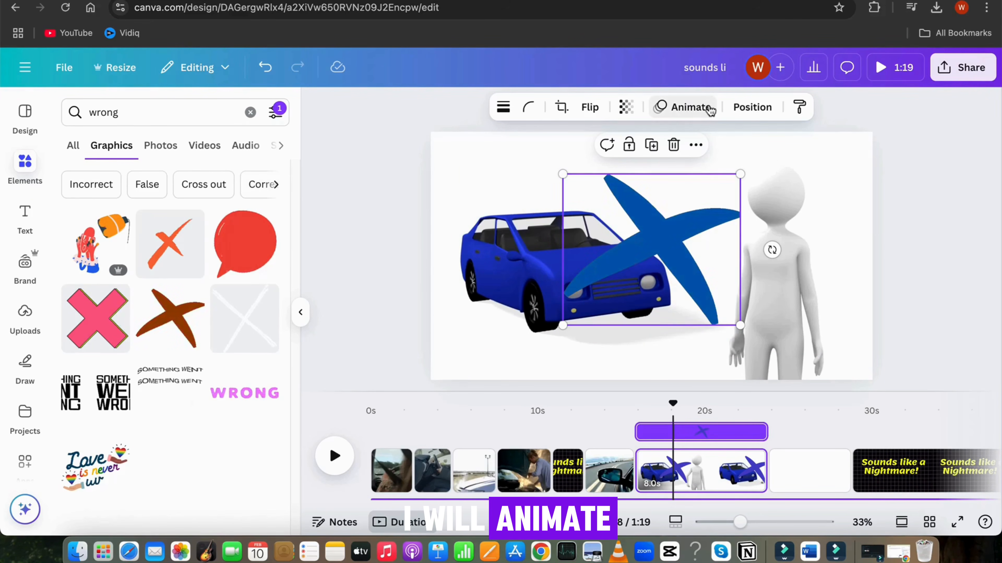
click(685, 107)
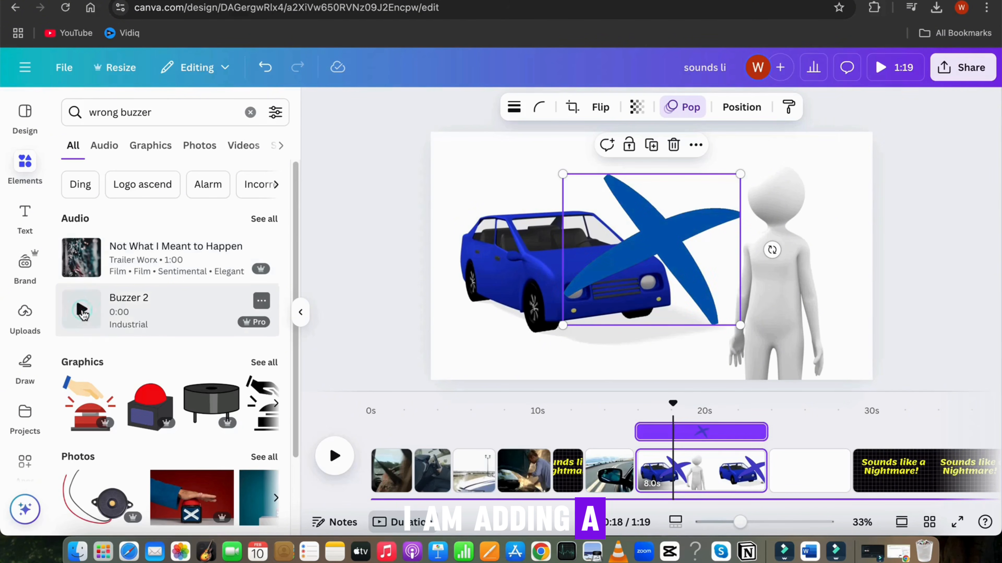
- Preview the Buzzer 2 sound and choose a wrong buzzer effect from the audio results
click(82, 311)
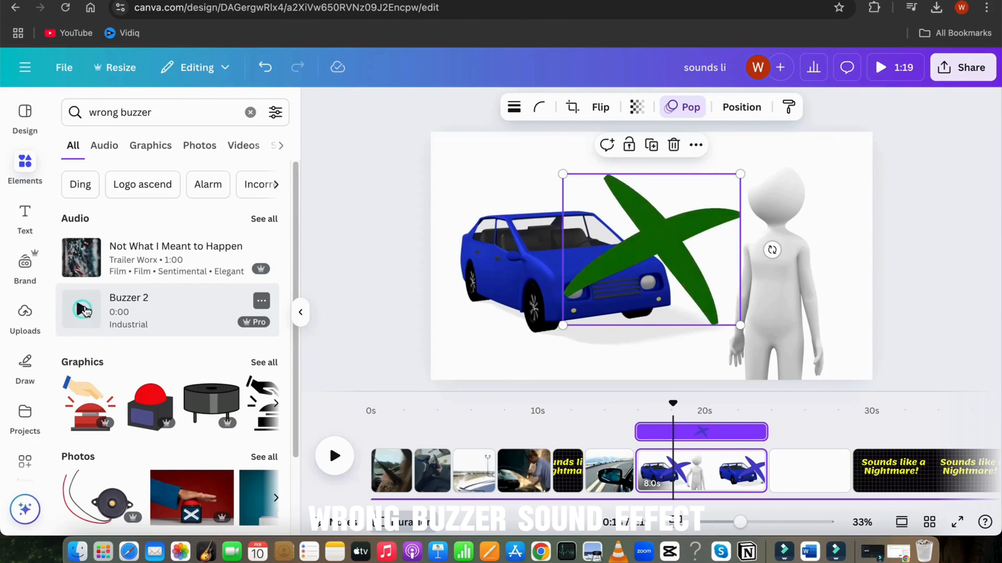
click(104, 145)
click(170, 345)
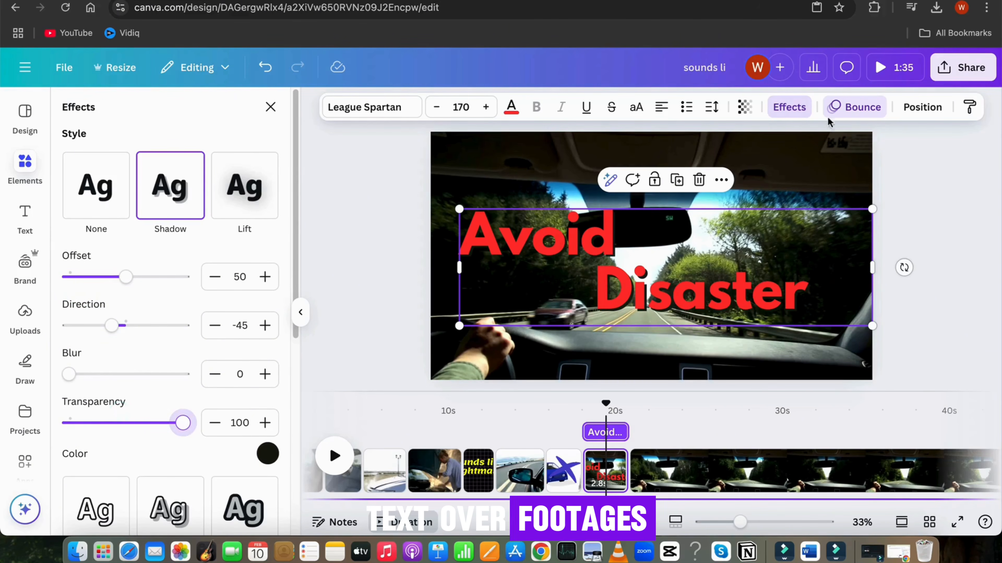
- Open the animation options of the red "Avoid Disaster" text
click(853, 107)
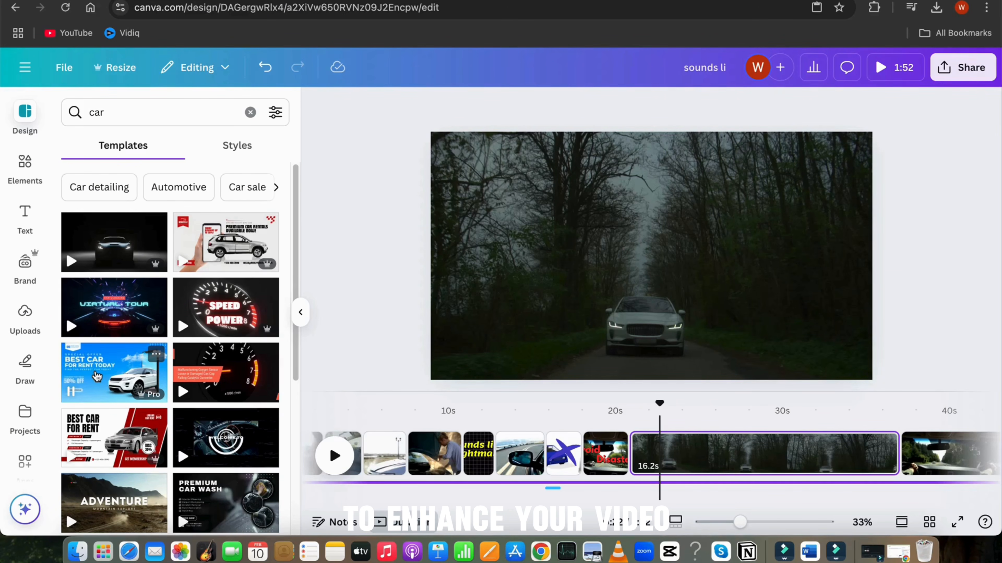
- Insert the Premium Car Rentals video template as a page and delete its ORDER NOW text and red banner
scroll(202, 353, down, 3)
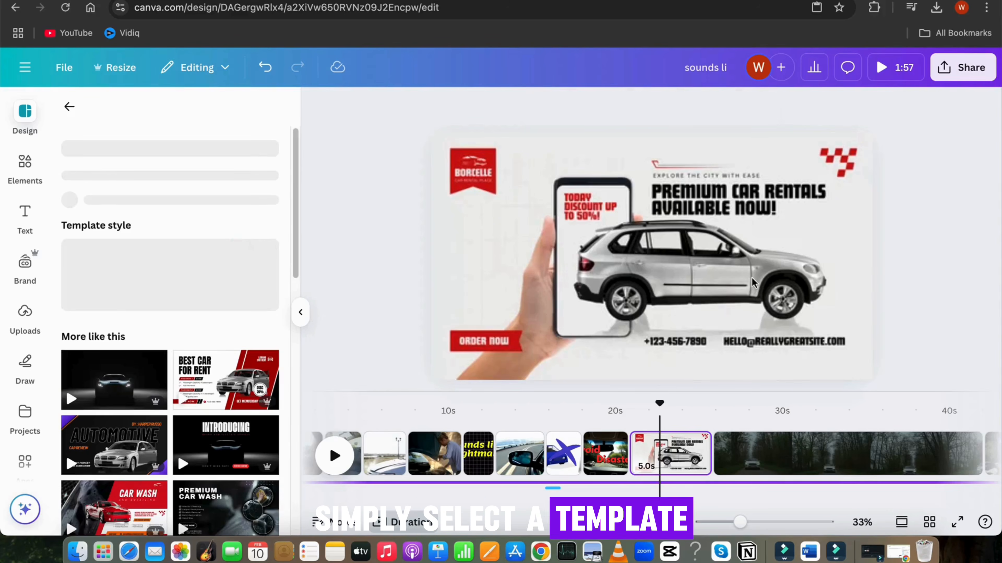
click(484, 341)
key(Delete)
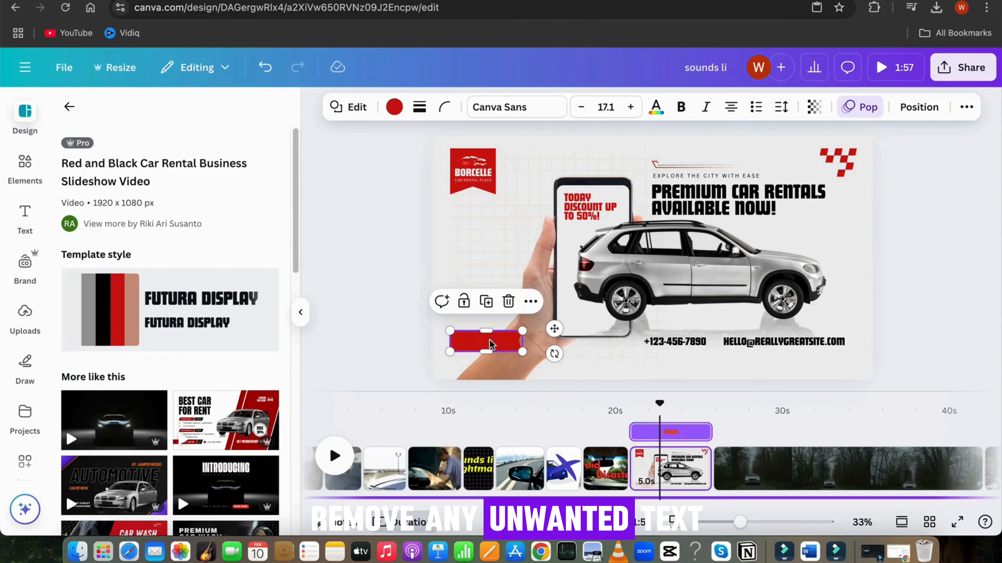
key(Delete)
- Delete the BORCELLE logo text, its tagline and the red badge behind them from the car rental template page
click(482, 159)
click(494, 197)
click(484, 173)
click(510, 207)
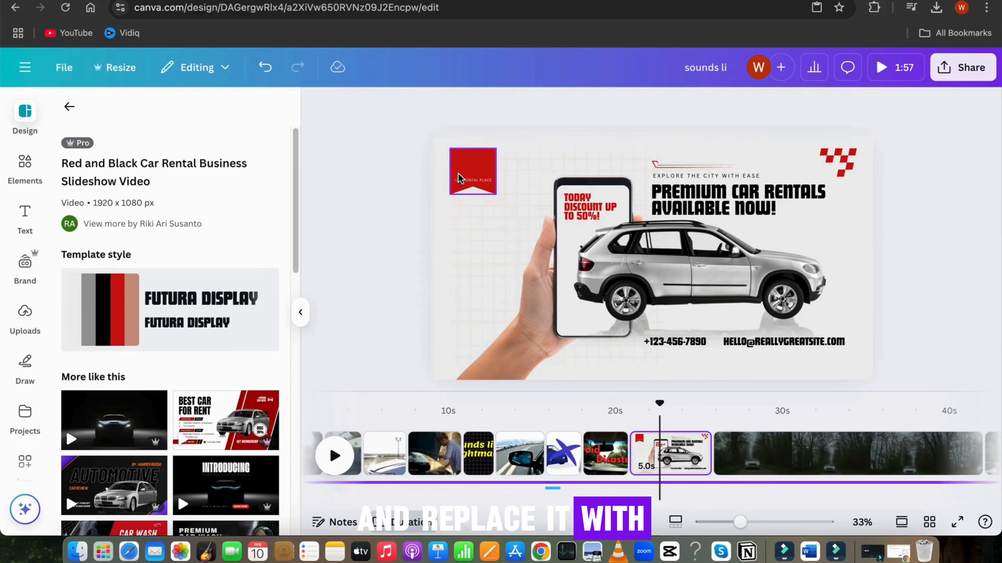
click(457, 178)
click(490, 221)
- Replace the template page's premium car rentals headline with "17 best car" and preview the page
double_click(792, 194)
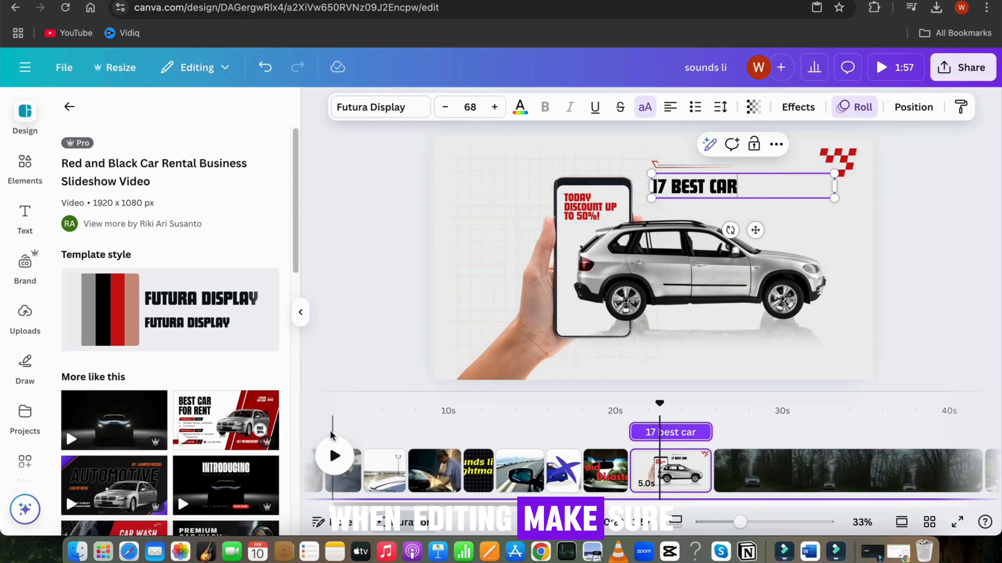
click(334, 456)
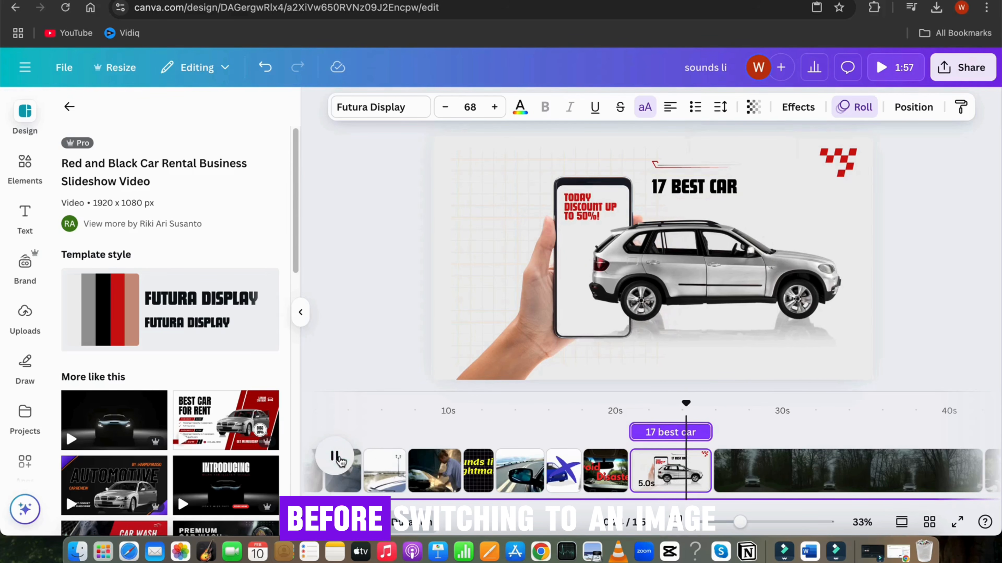
click(335, 457)
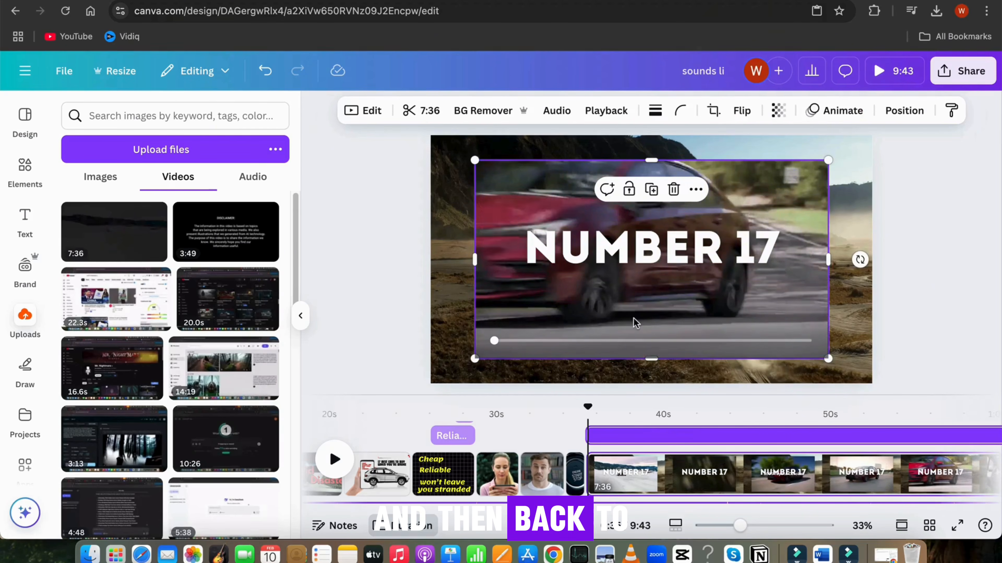
- Make the uploaded NUMBER 17 car video the page background and trim its start so the clip lasts 6:59
right_click(632, 320)
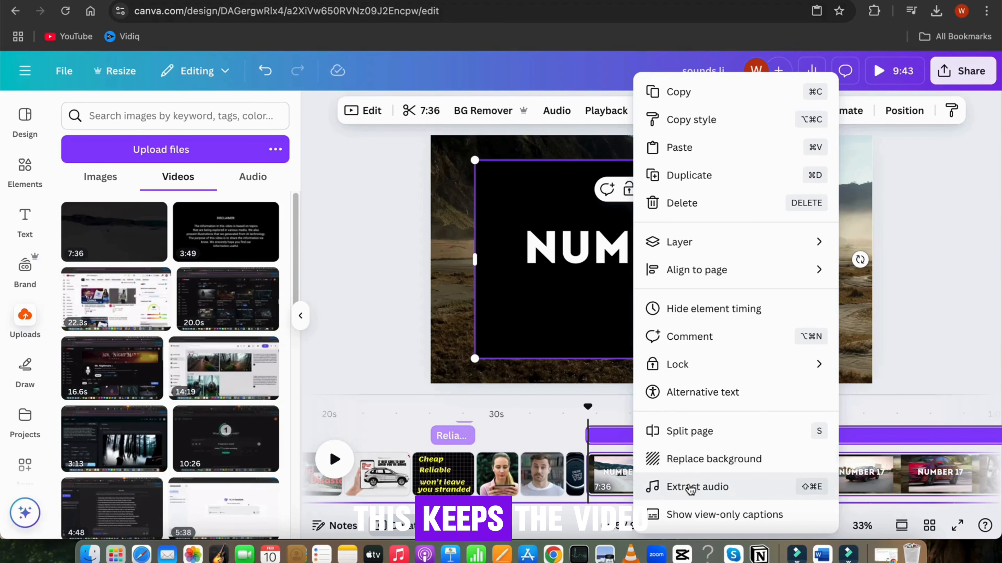
click(696, 466)
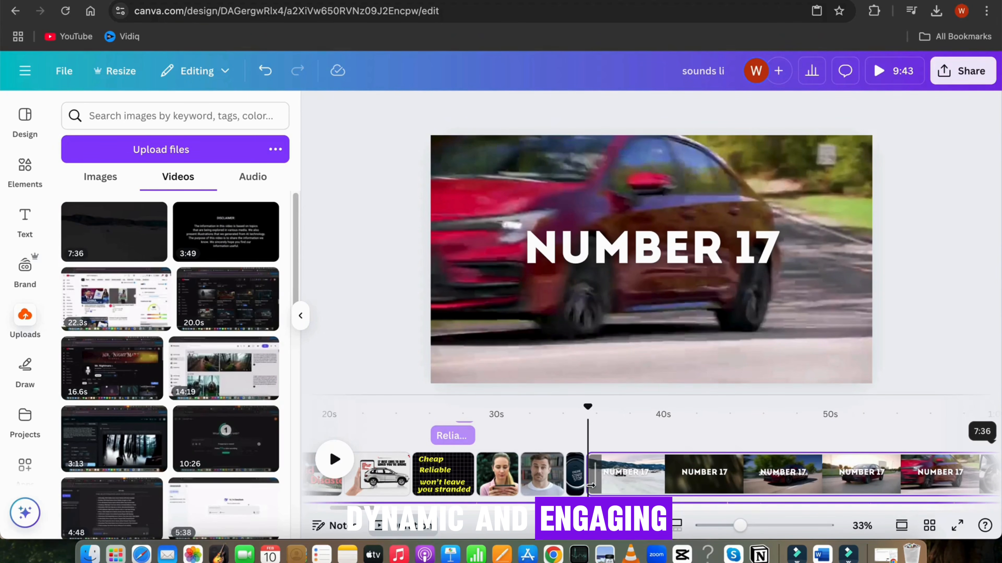
drag(590, 486, 816, 453)
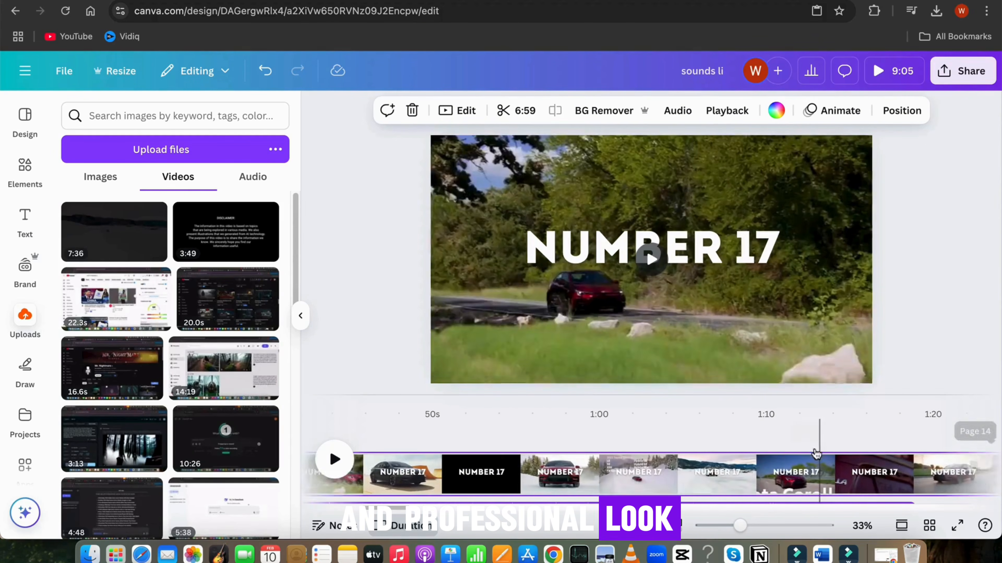
- Play back the trimmed NUMBER 17 clip and open its audio settings
click(339, 458)
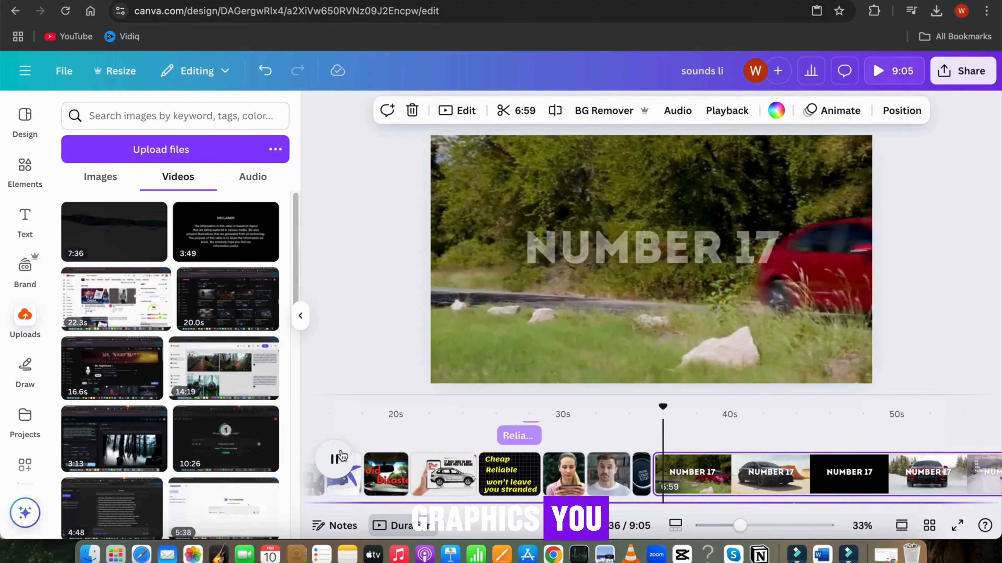
click(338, 459)
click(677, 110)
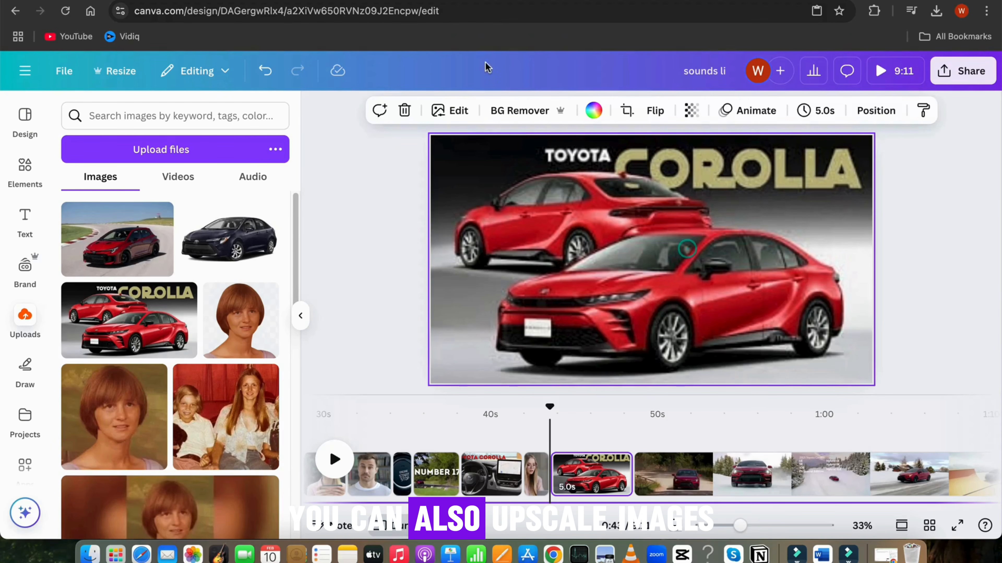
- Open the Image Upscaler app for the red Toyota Corolla image
scroll(135, 483, down, 5)
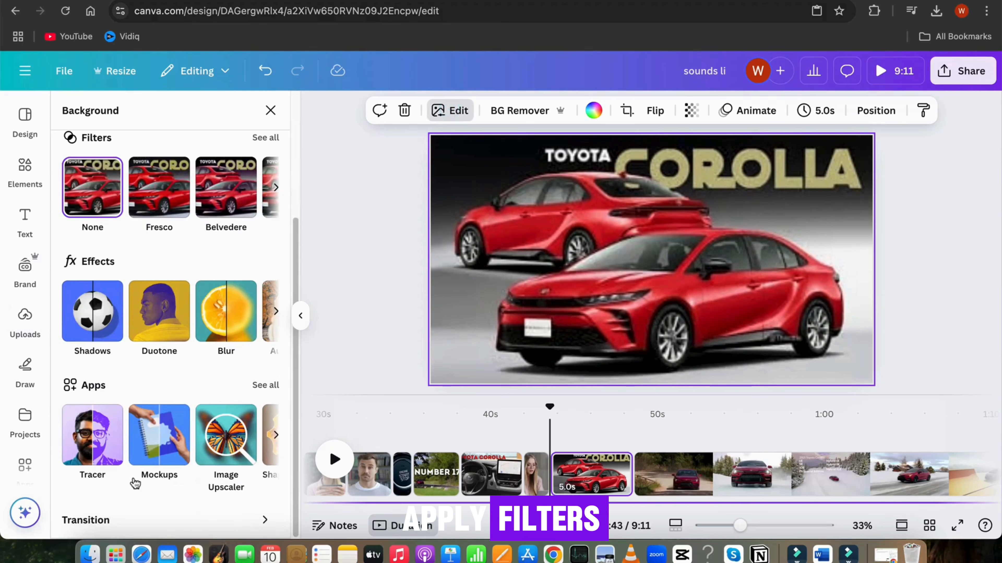
click(239, 462)
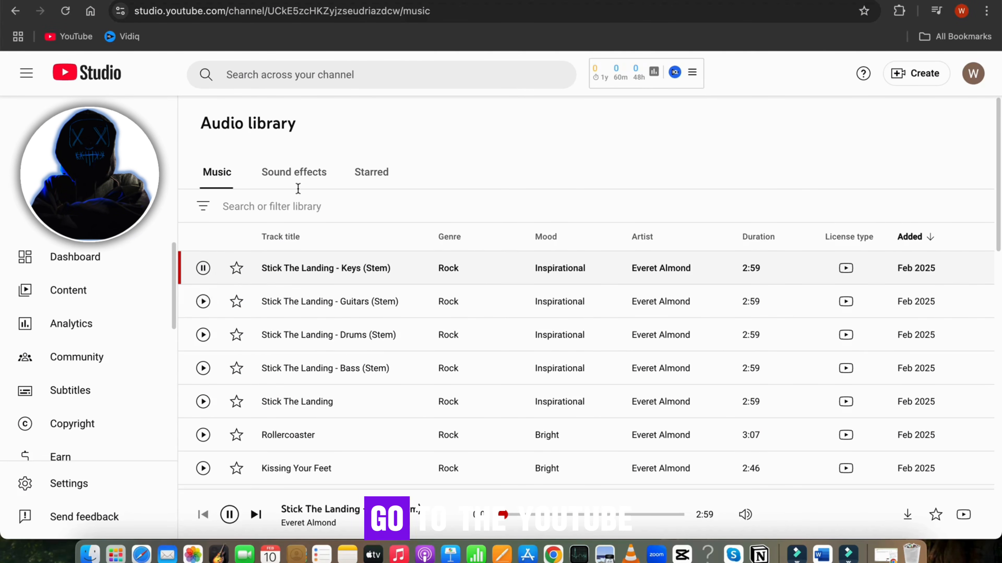
- In the YouTube Studio audio library, pause the playing track and search the music for "advertise"
click(203, 269)
click(278, 208)
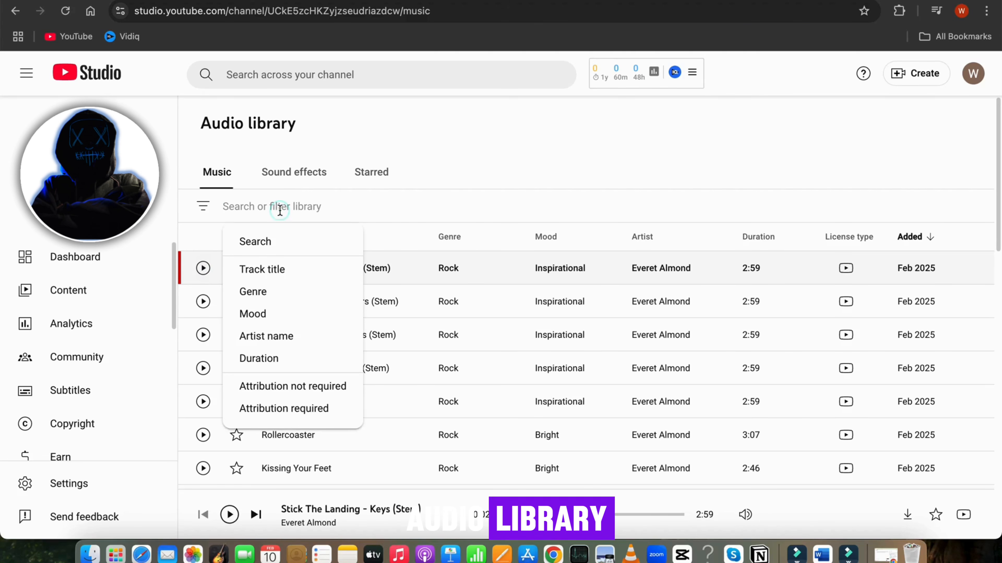
text(advert)
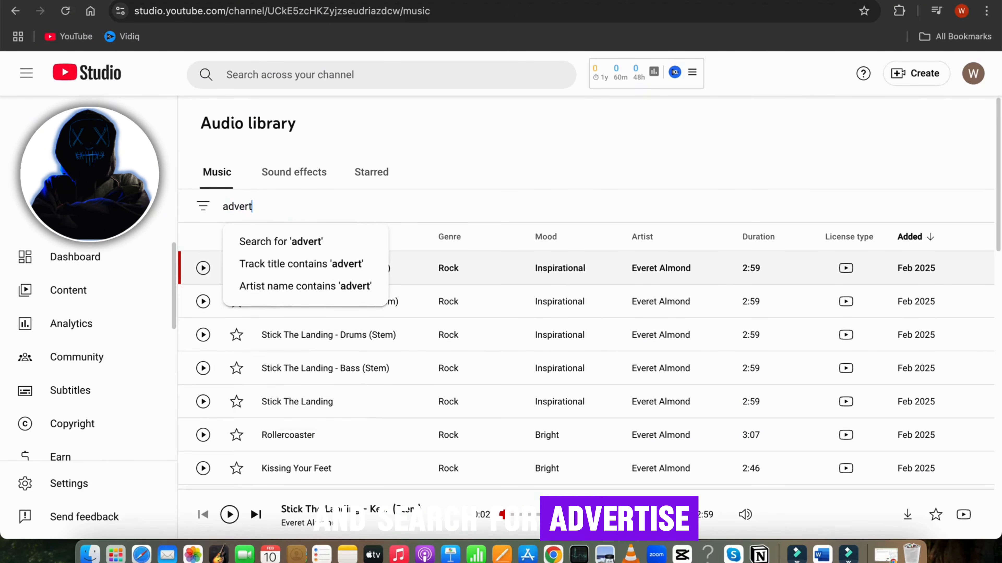
text(ise)
key(Return)
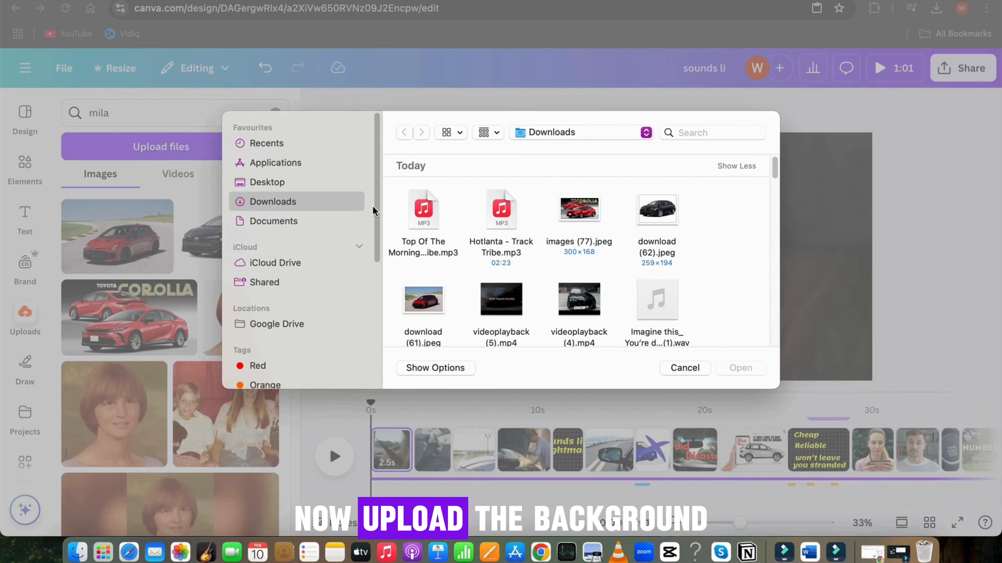
- Upload the Top Of The Morning MP3 from Downloads to the Canva design and add it to the timeline
click(430, 225)
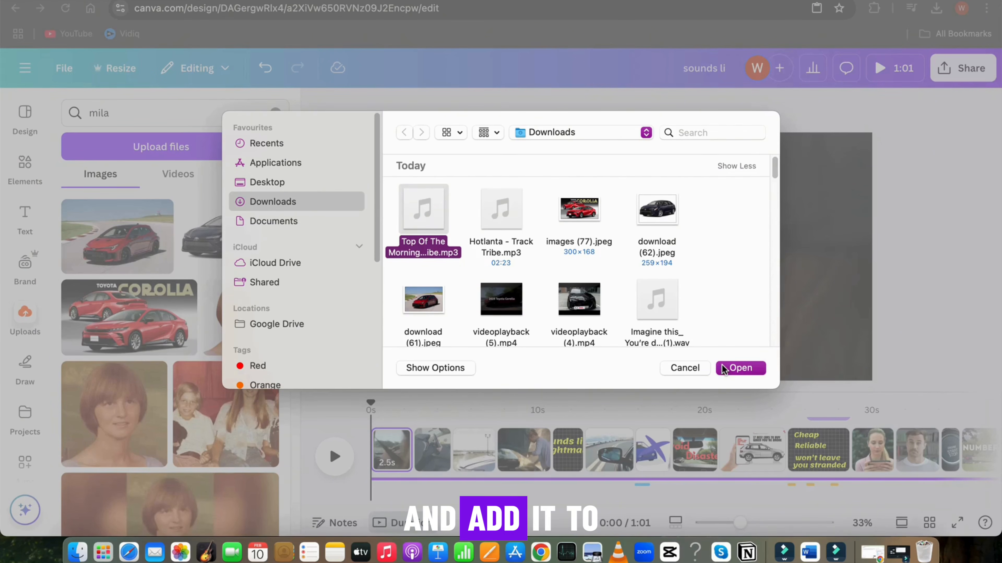
click(724, 369)
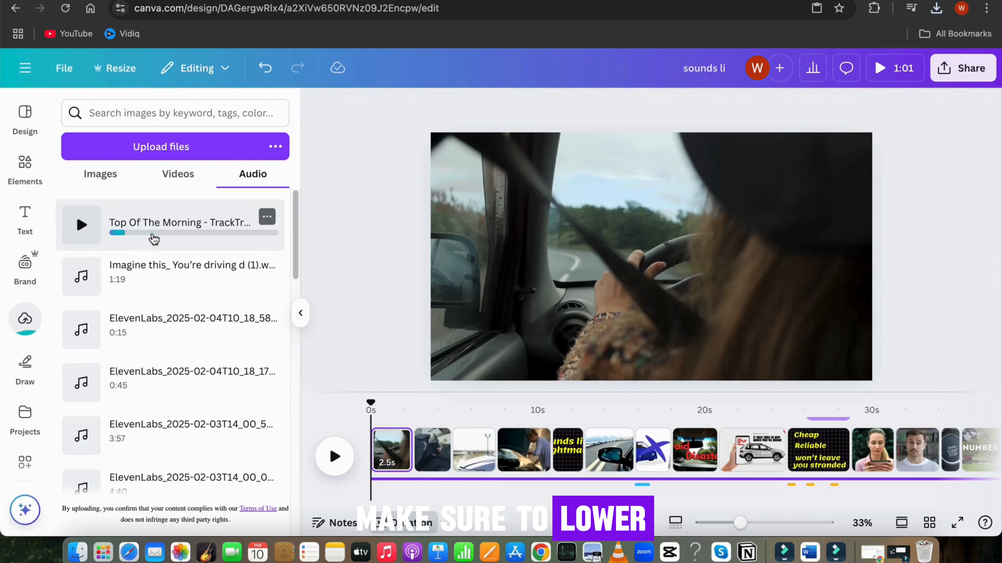
click(154, 237)
- Set the background music track's volume to 1 and play the video to check the mix
right_click(472, 476)
click(518, 407)
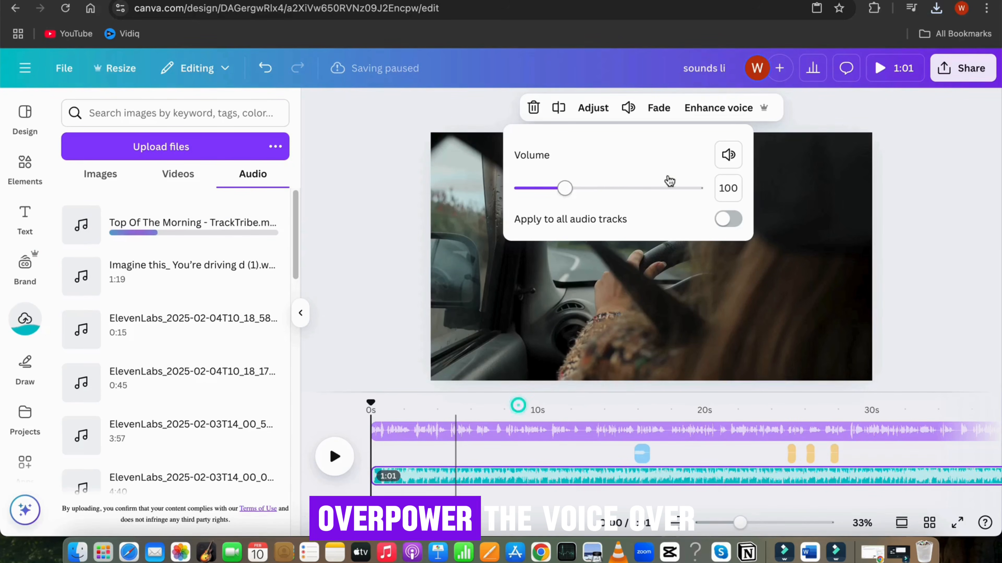
key(BackSpace)
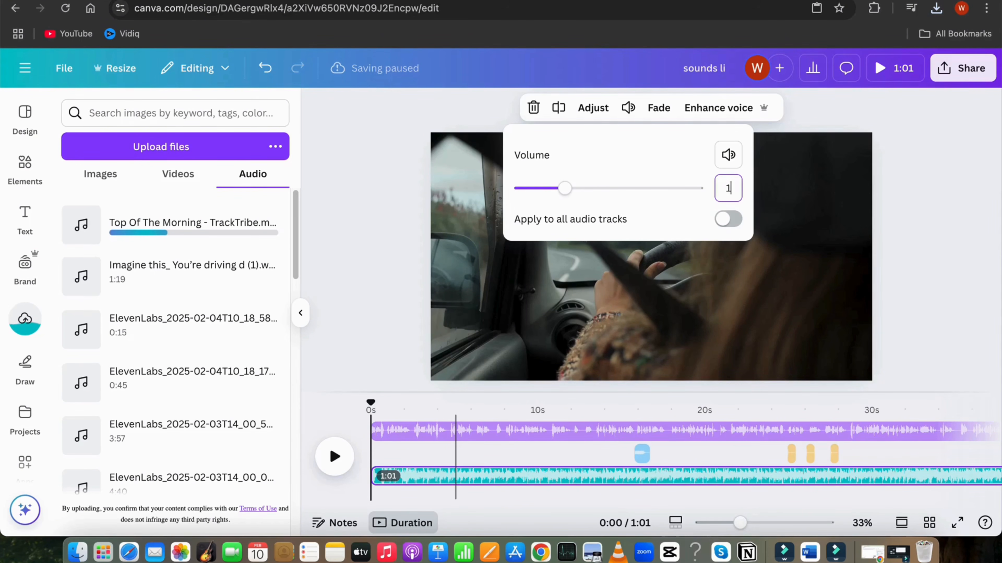
key(Return)
click(334, 456)
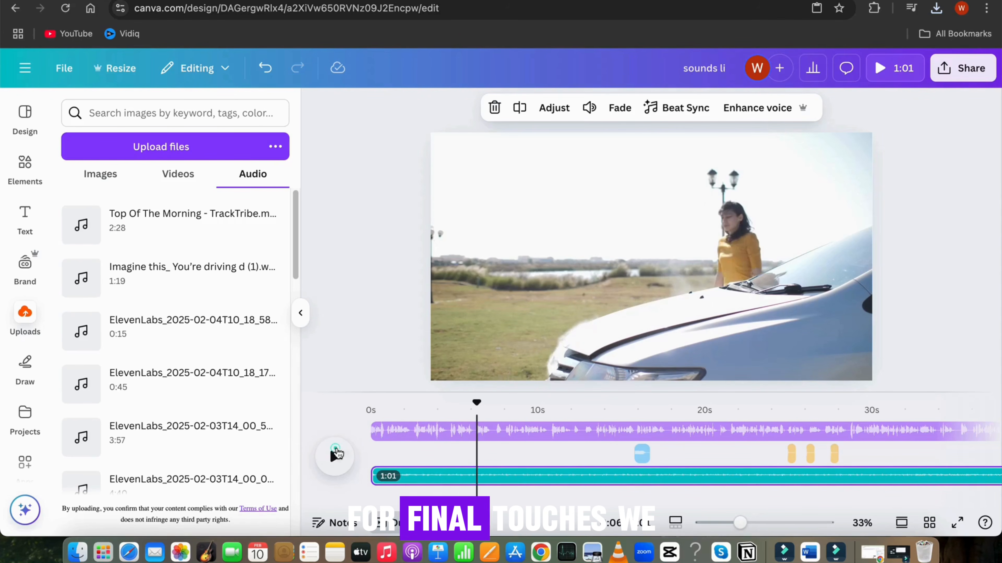
- Raise the export quality above 1080p and download all pages as an MP4 video
click(962, 66)
click(753, 341)
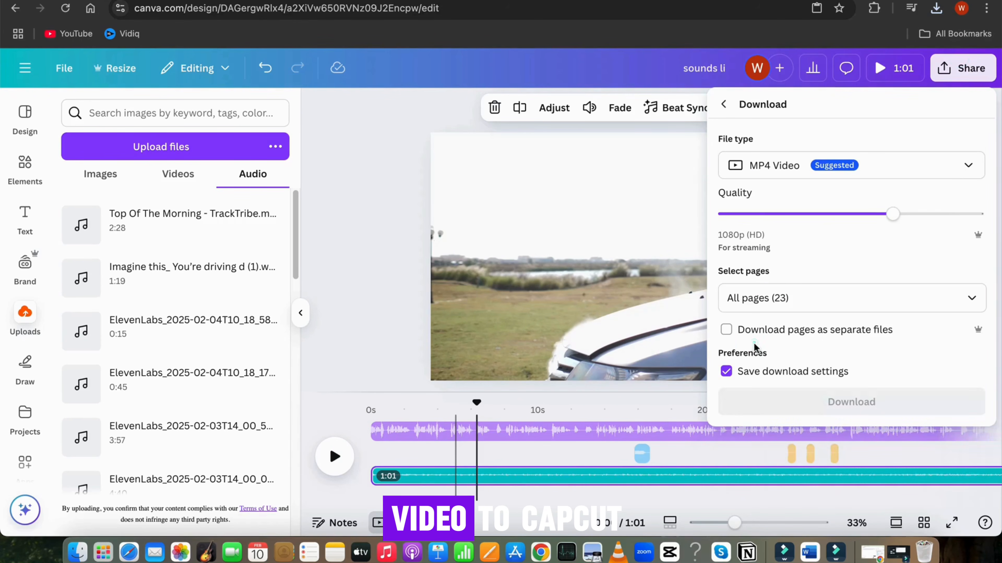
click(949, 211)
click(828, 336)
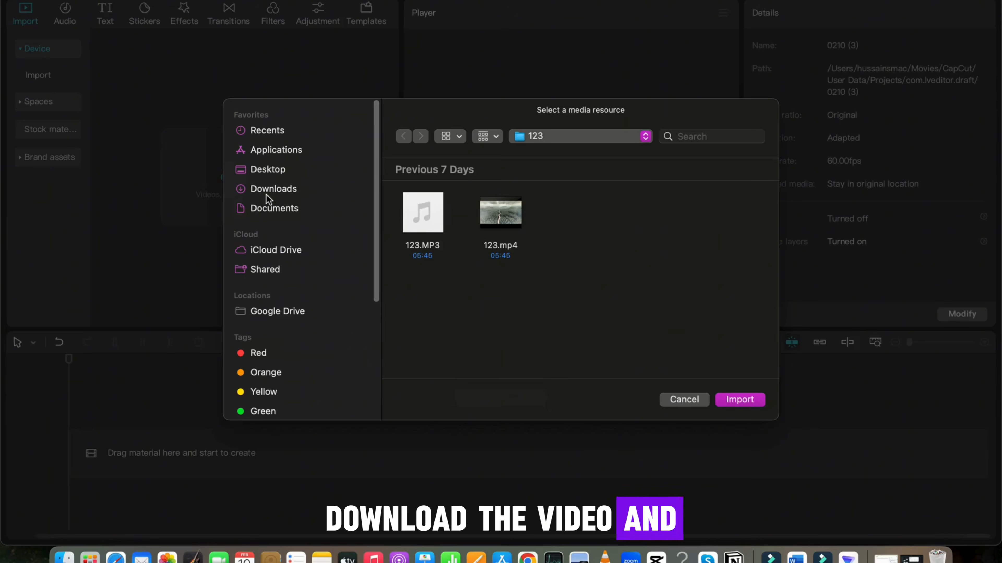
- In CapCut, import sounds li.mp4 from the Downloads folder and add it to the timeline
click(266, 194)
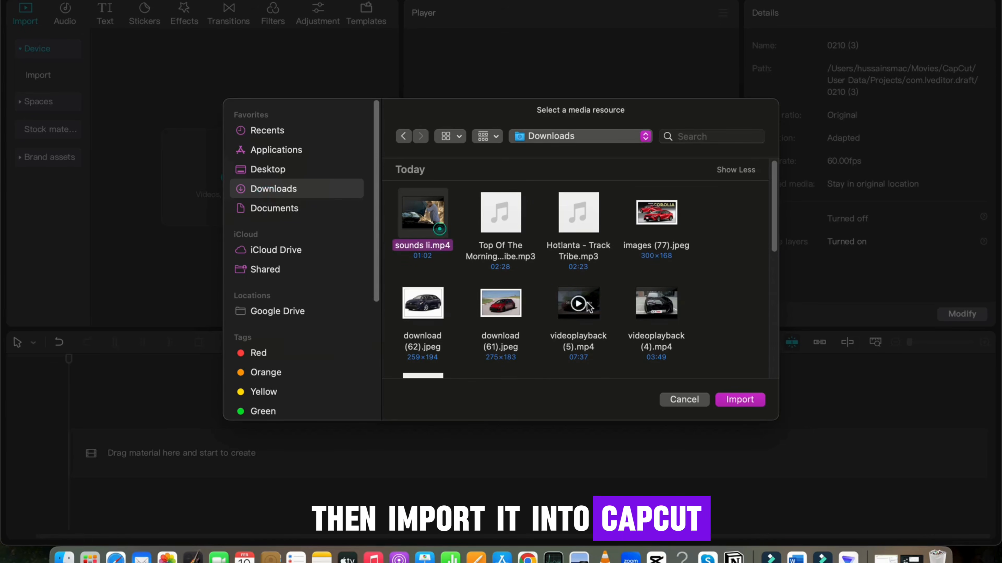
click(749, 402)
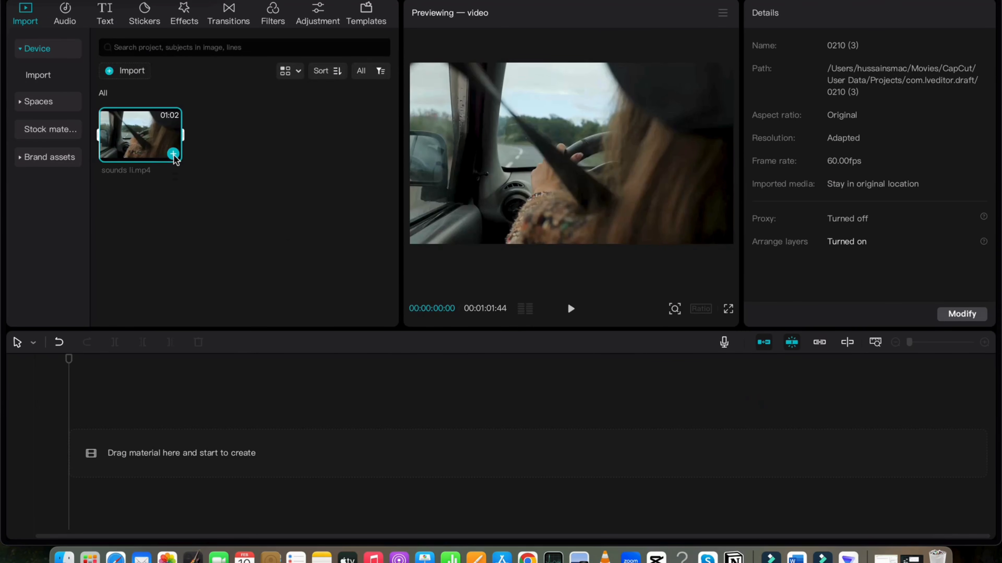
click(173, 154)
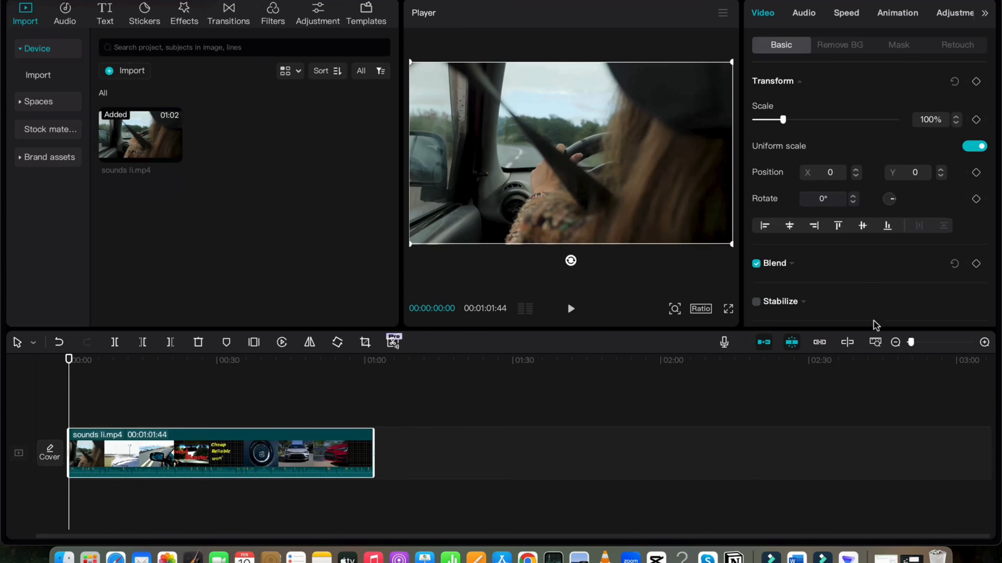
- Generate automatic captions for the video with English as the source language and no translation
drag(912, 343, 920, 342)
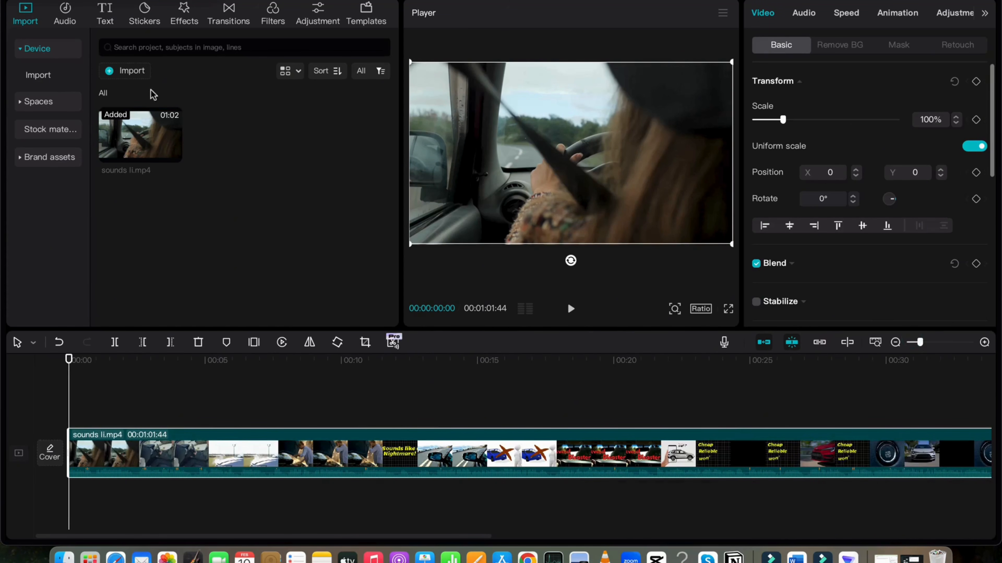
click(105, 15)
click(39, 208)
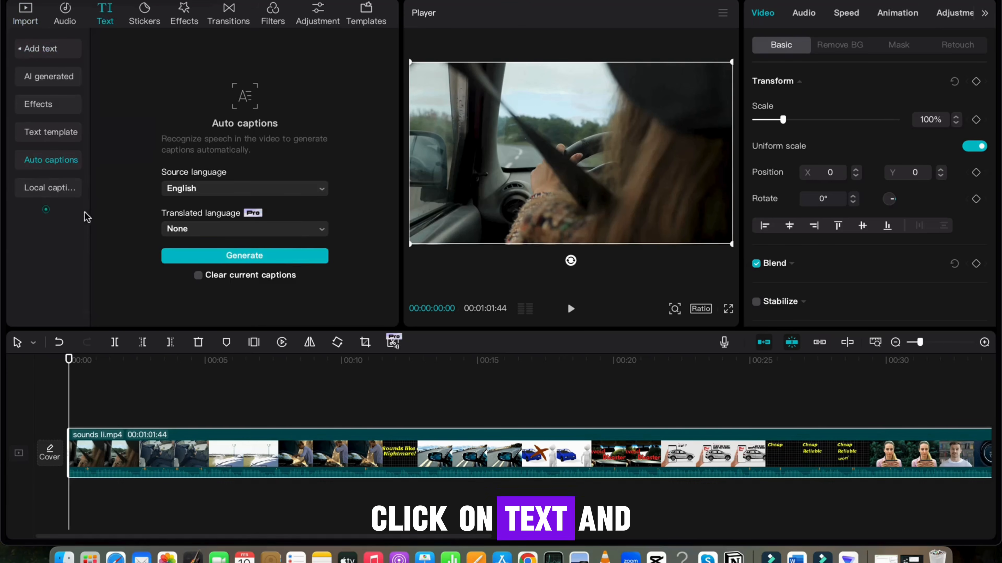
click(279, 260)
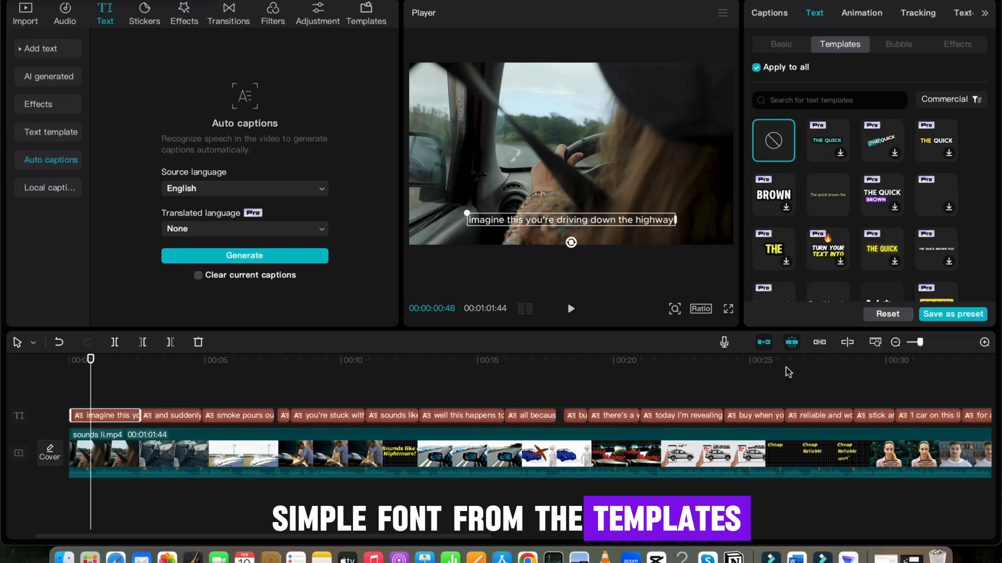
- Apply a simple grey uppercase text template with a white highlighted word to all captions and move them slightly lower
scroll(833, 205, down, 3)
click(844, 217)
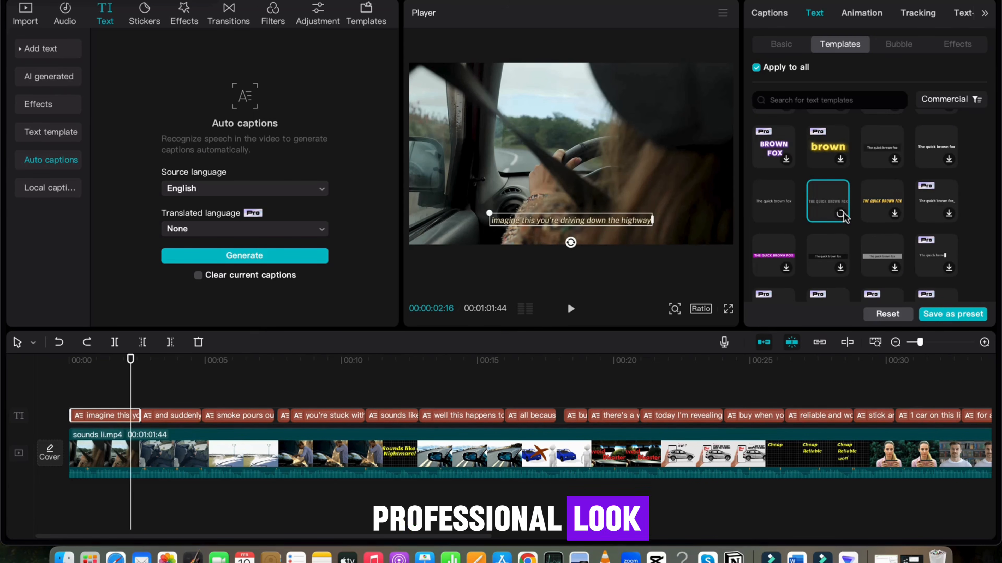
drag(619, 221, 628, 234)
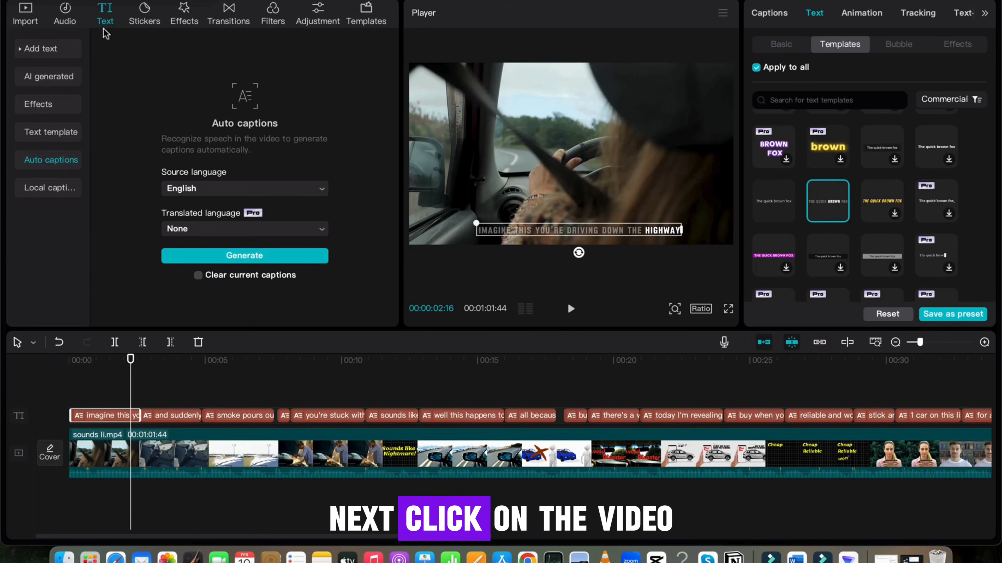
- Split the sounds li.mp4 clip on the timeline into its separate scenes
click(238, 467)
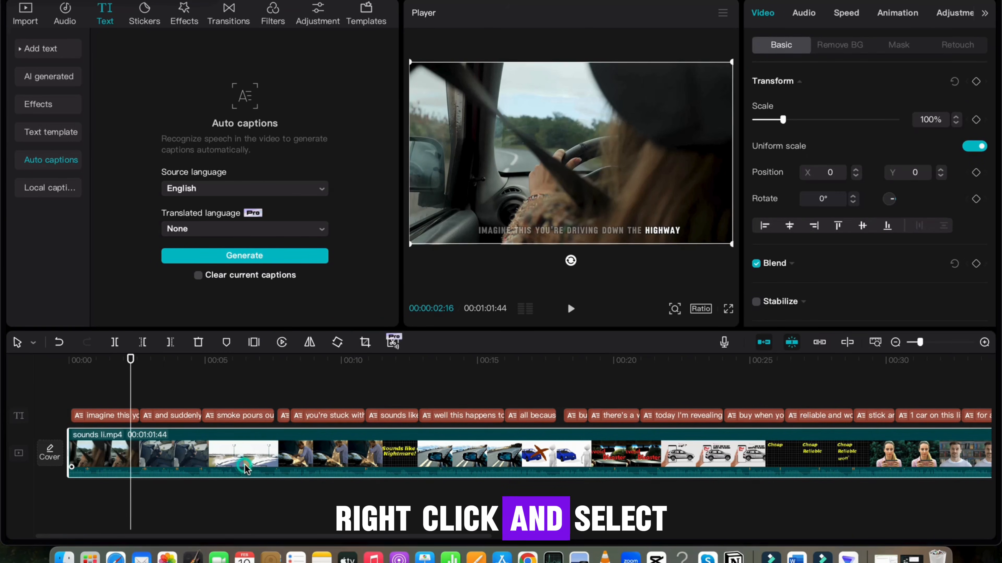
right_click(245, 467)
click(272, 198)
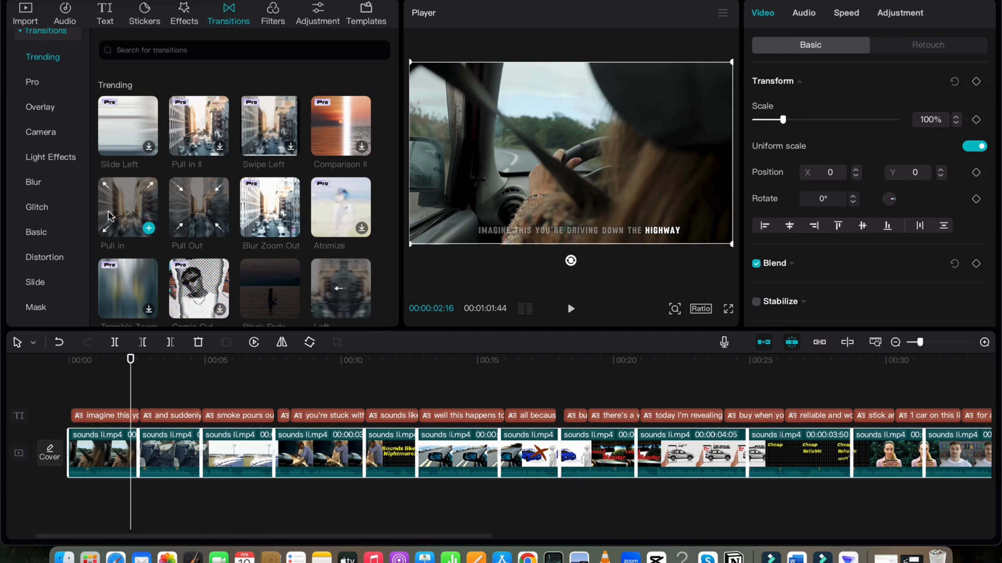
- Add the Glare transition from the Light Effects category between the first and second clips
click(42, 158)
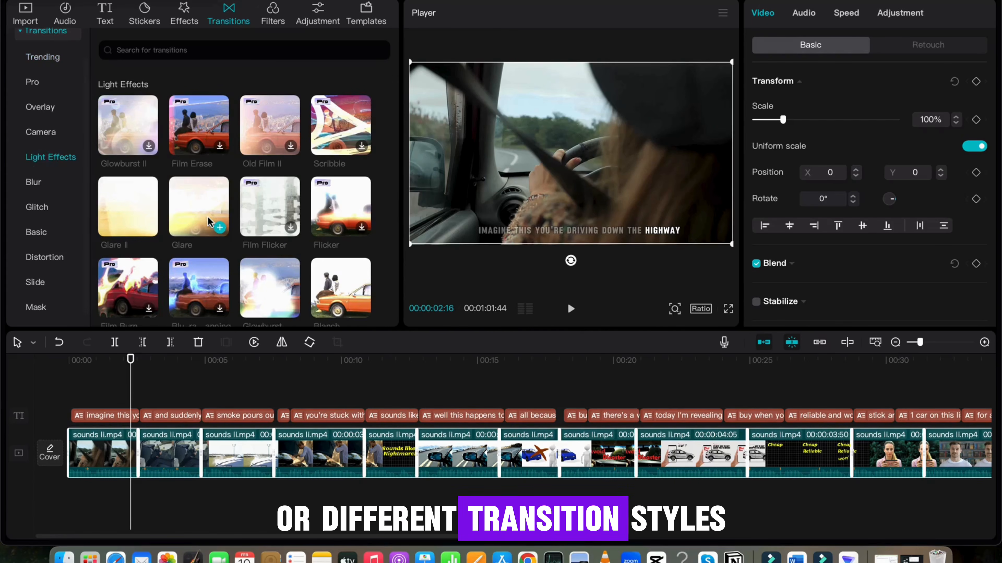
drag(209, 223, 144, 455)
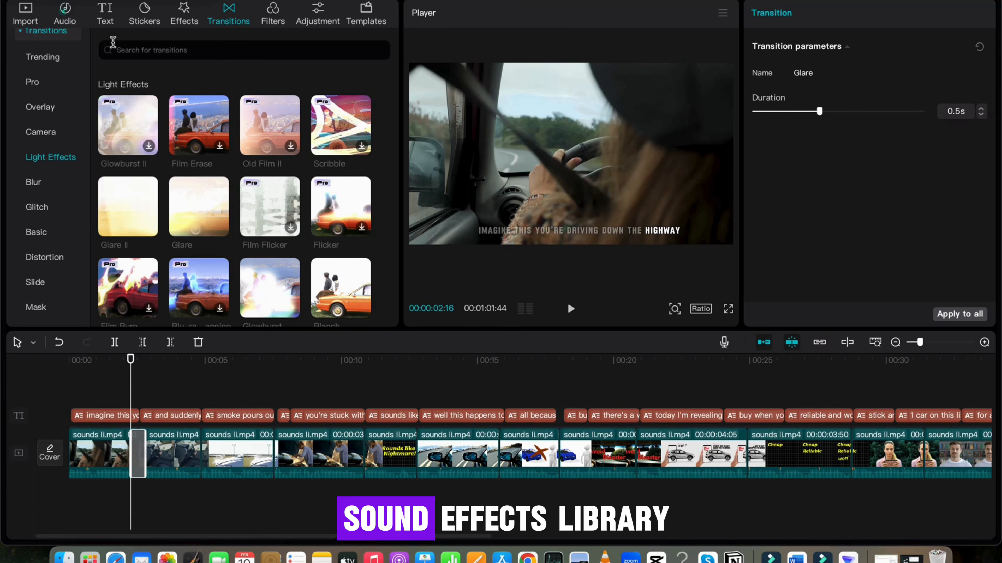
- Search the audio library for "camera shutter", add a matching sound effect at the first transition and preview it
click(65, 14)
click(158, 48)
click(192, 115)
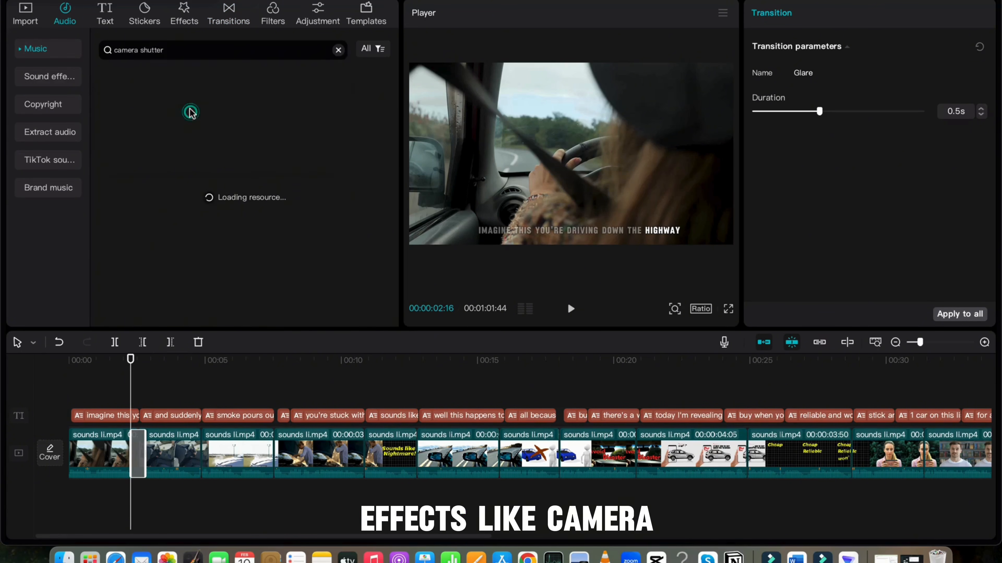
click(378, 97)
click(570, 309)
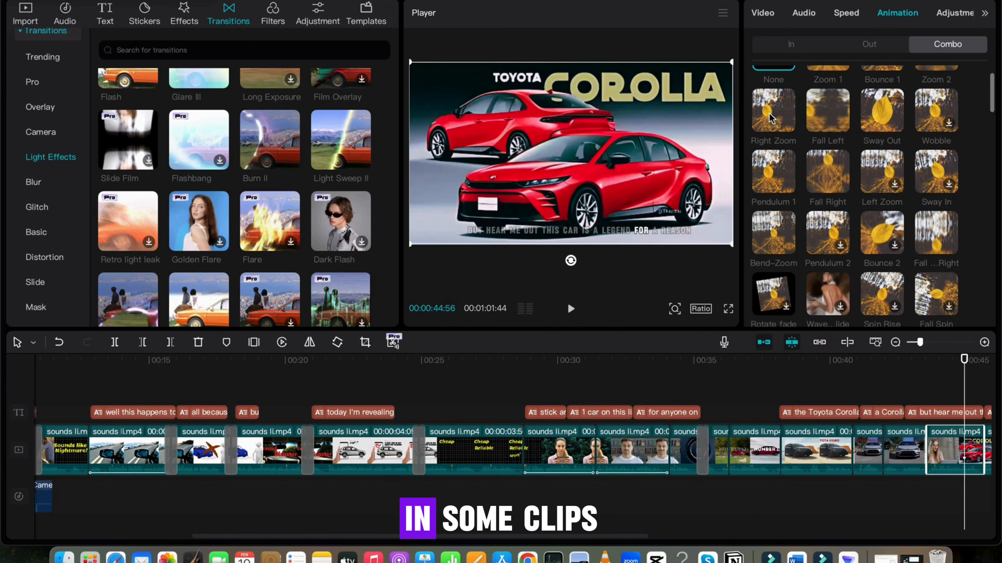
- Apply the Zoom 1 combo animation to the Toyota Corolla clip and preview it
scroll(859, 160, up, 2)
click(826, 108)
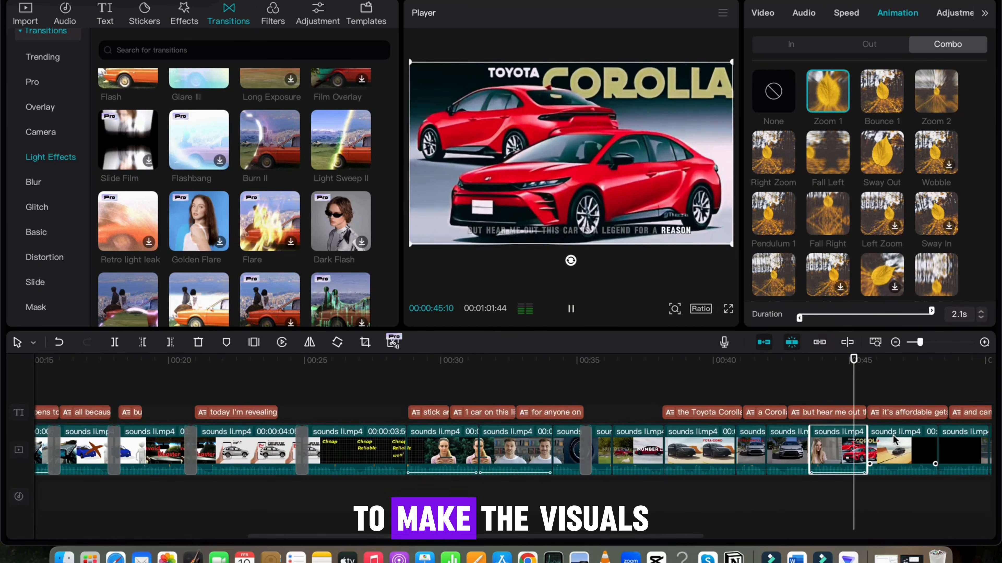
key(space)
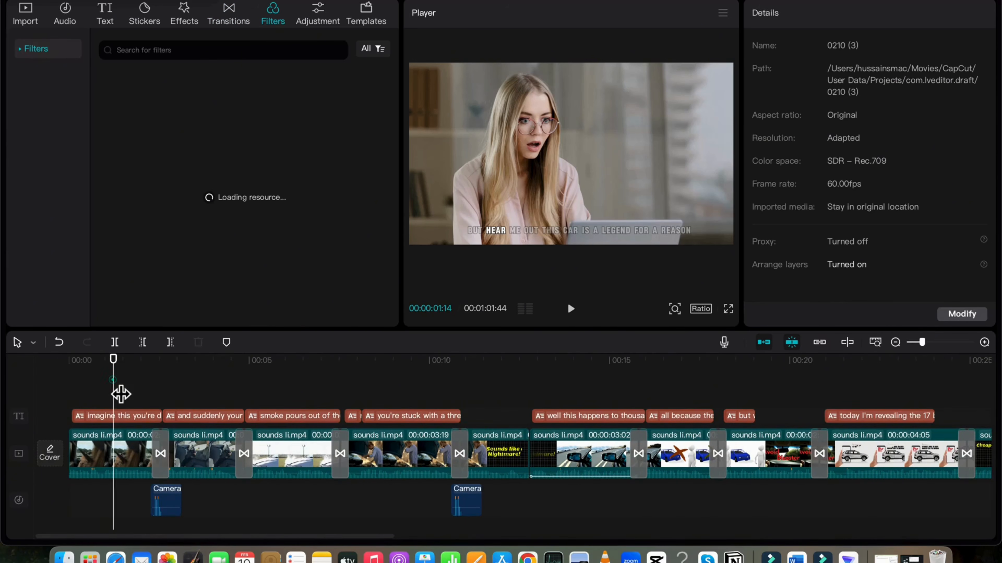
- Add the Clear II filter at the start of the timeline and stretch it across the following clips
drag(118, 392, 38, 380)
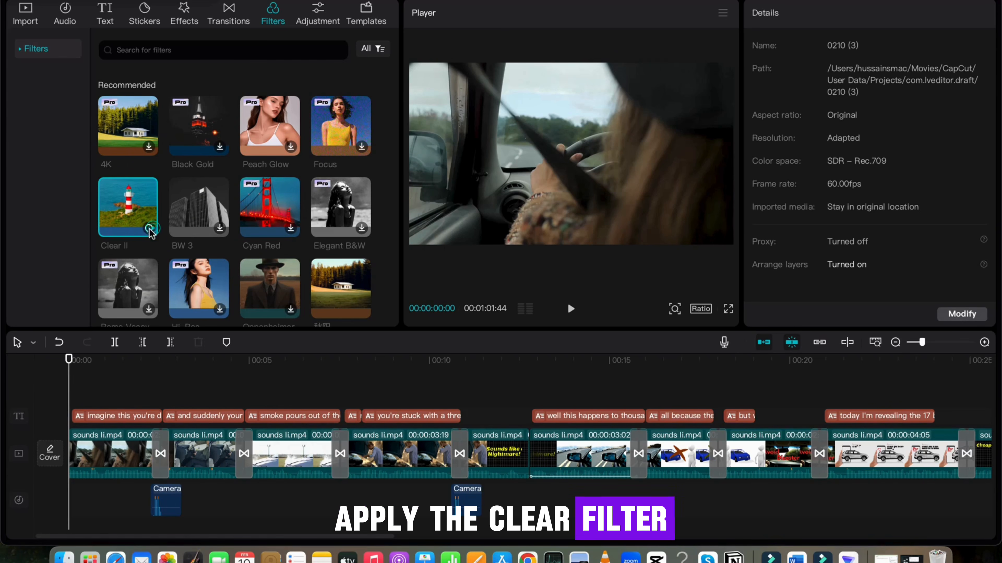
drag(151, 233, 95, 414)
drag(176, 412, 915, 423)
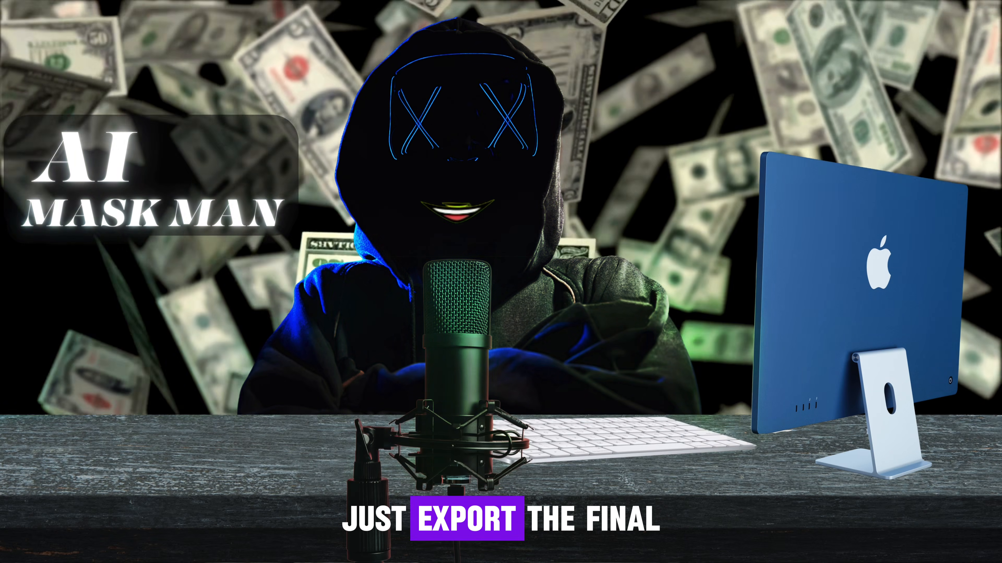